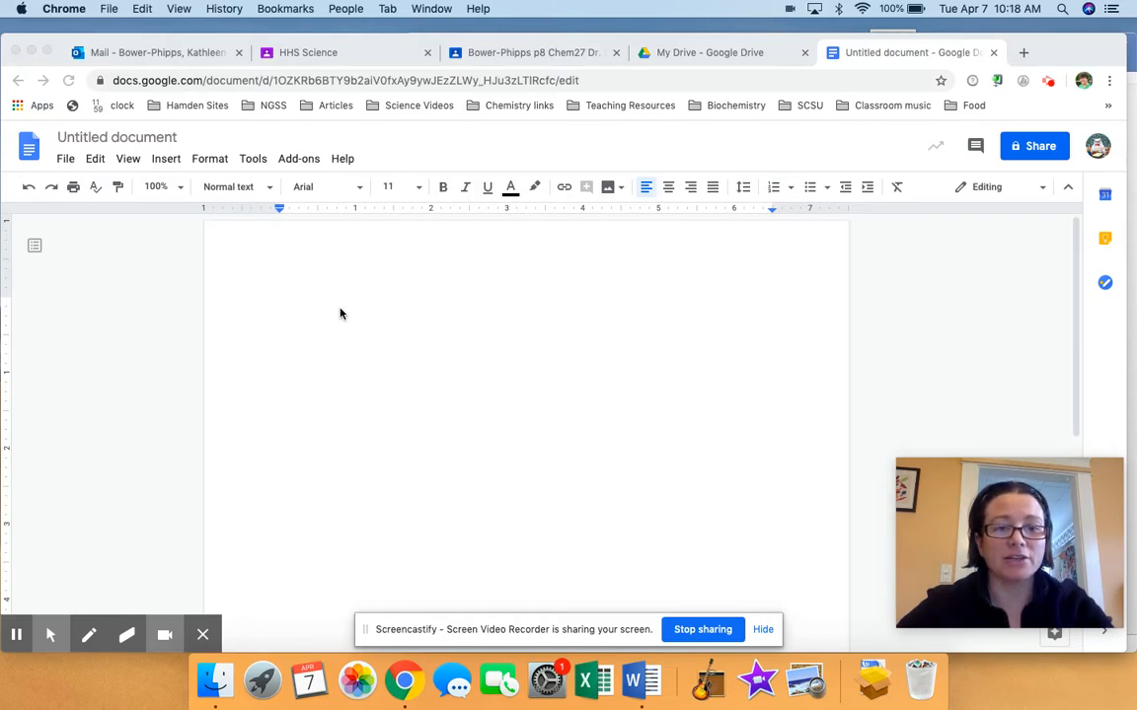
Set the font size of the blank document to 18
click(420, 191)
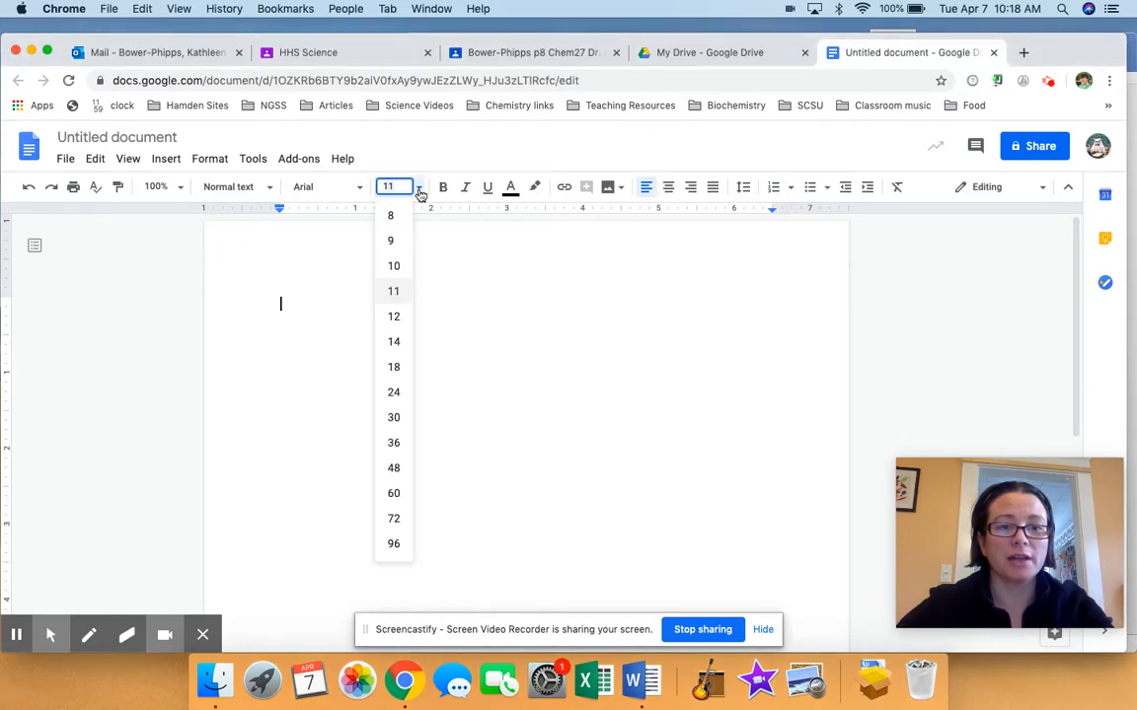
click(400, 368)
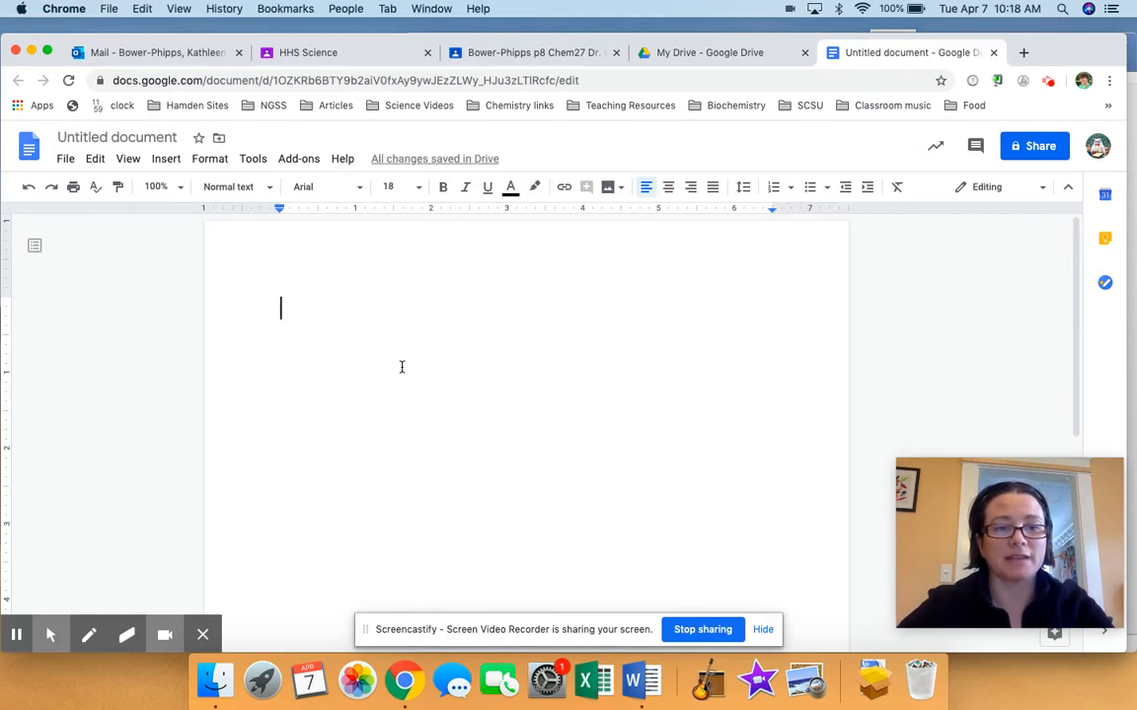
click(419, 189)
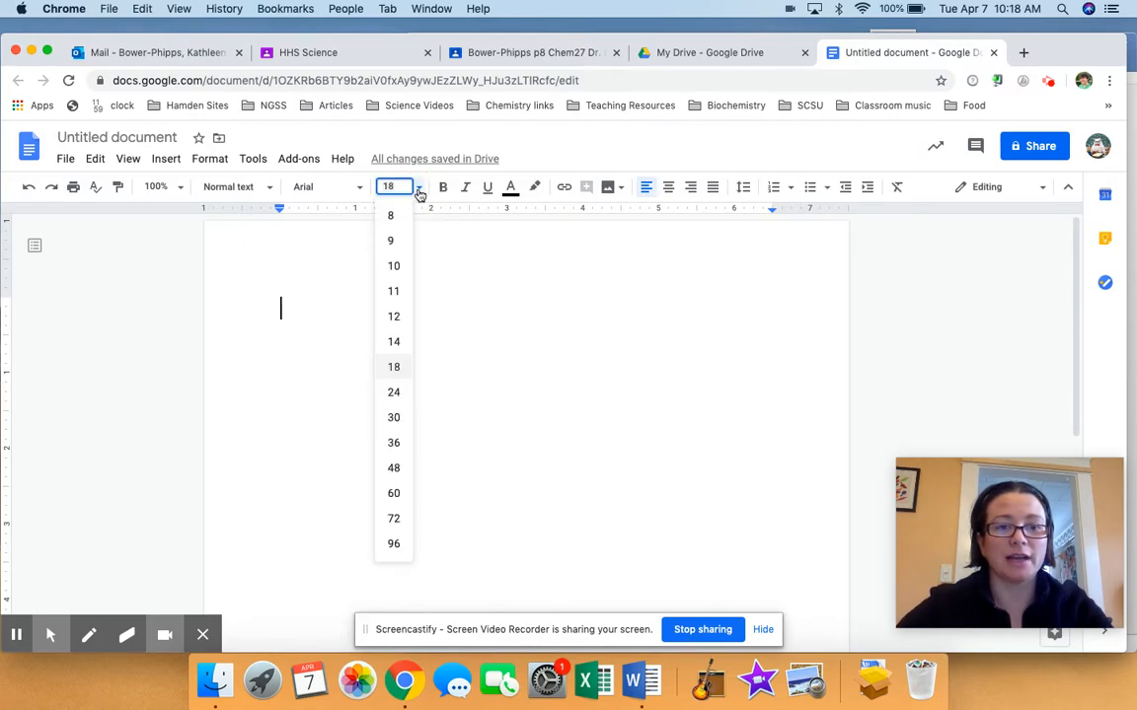
click(418, 190)
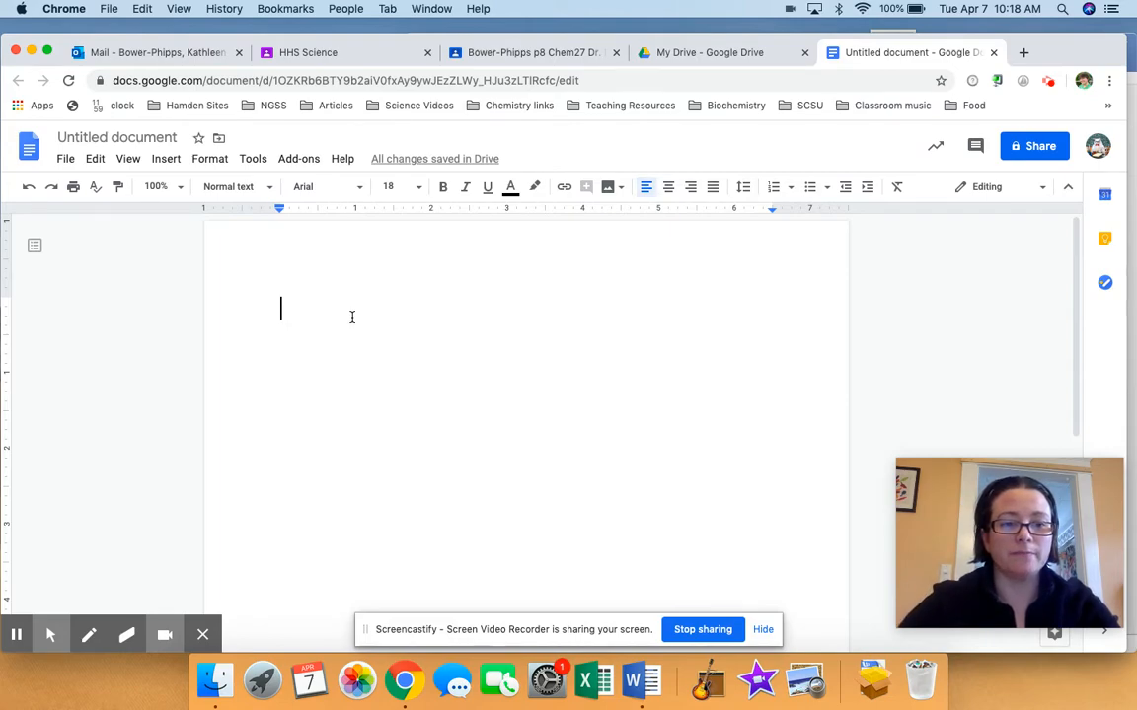
Write the equation Na + O → NaO on the first line, with an arrow symbol between reactants and product
text(Na)
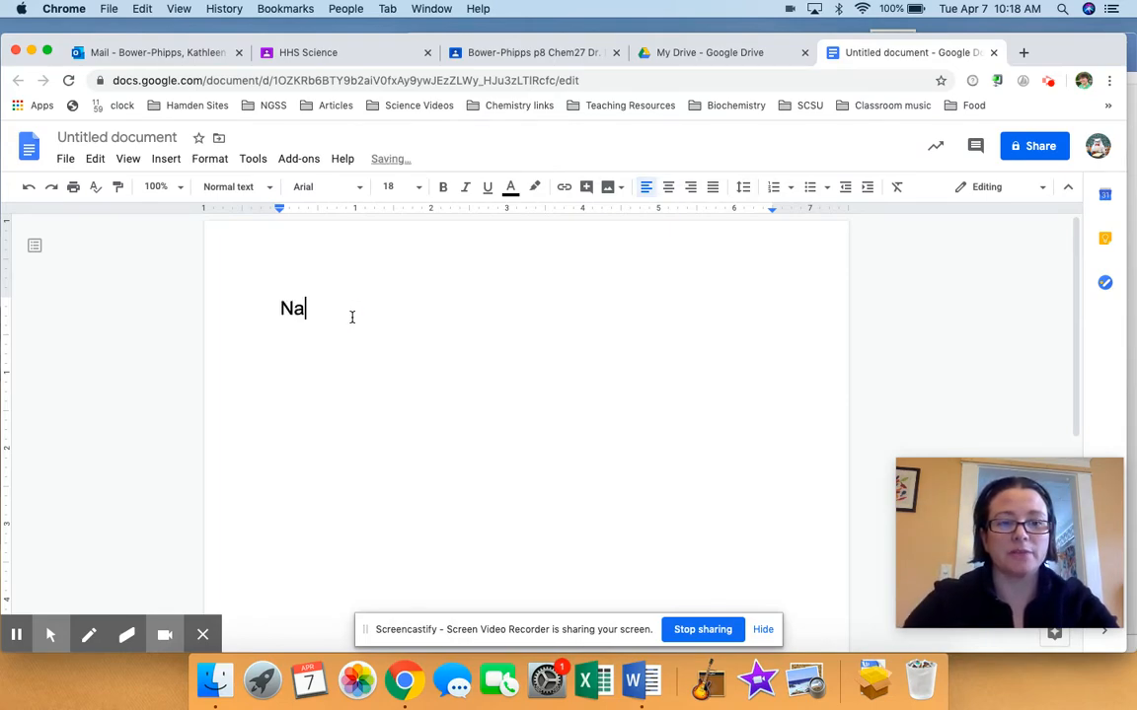
text( + O)
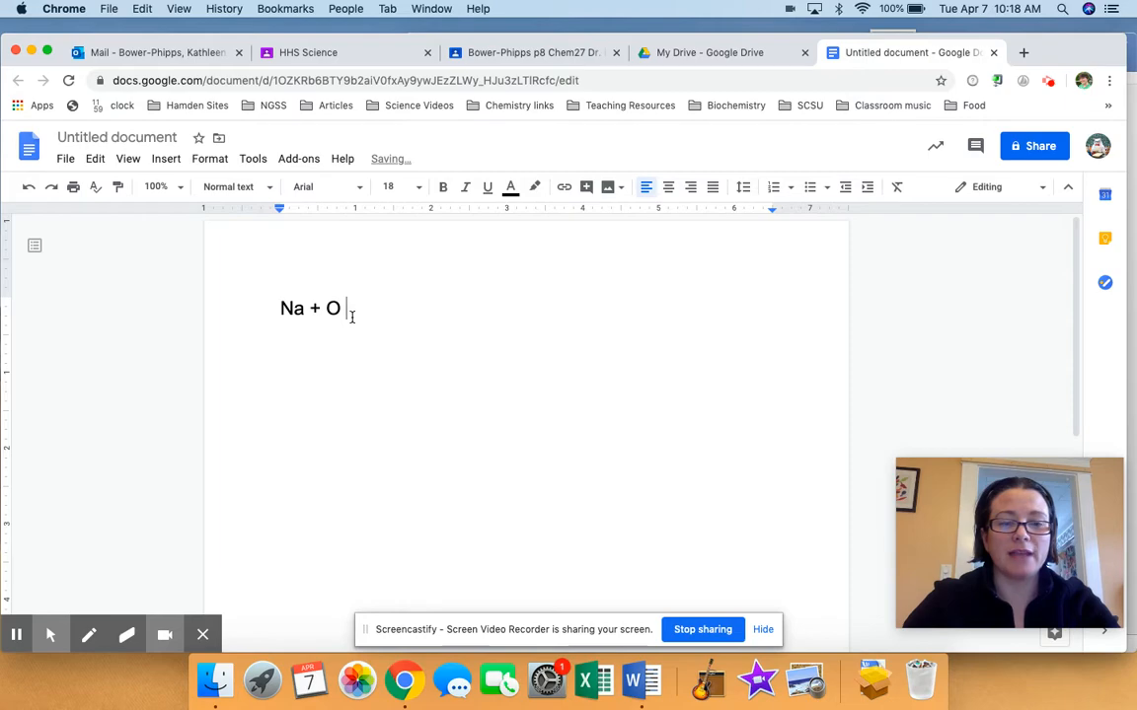
text( ->)
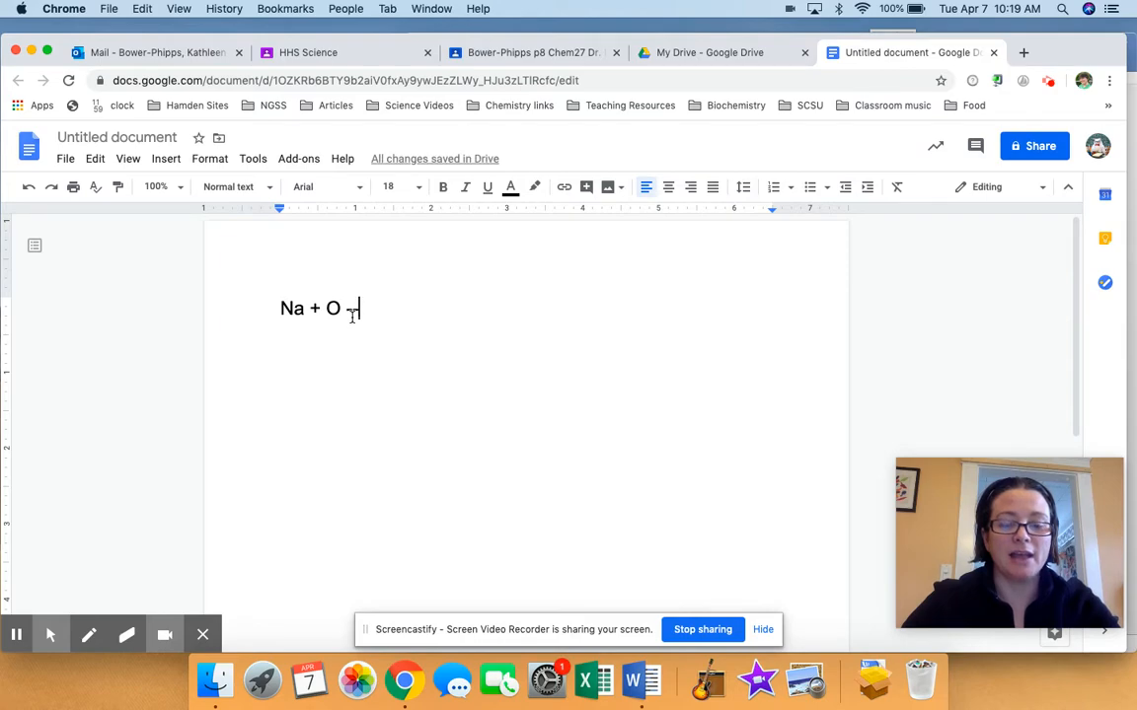
text(>)
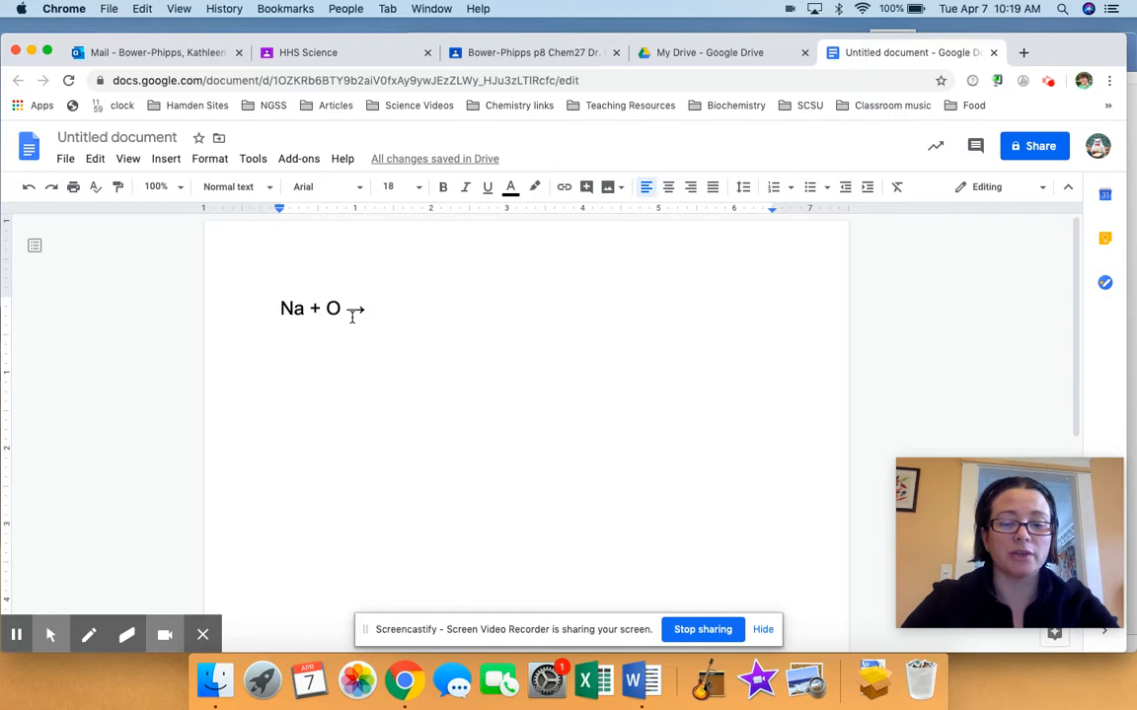
key(super+z)
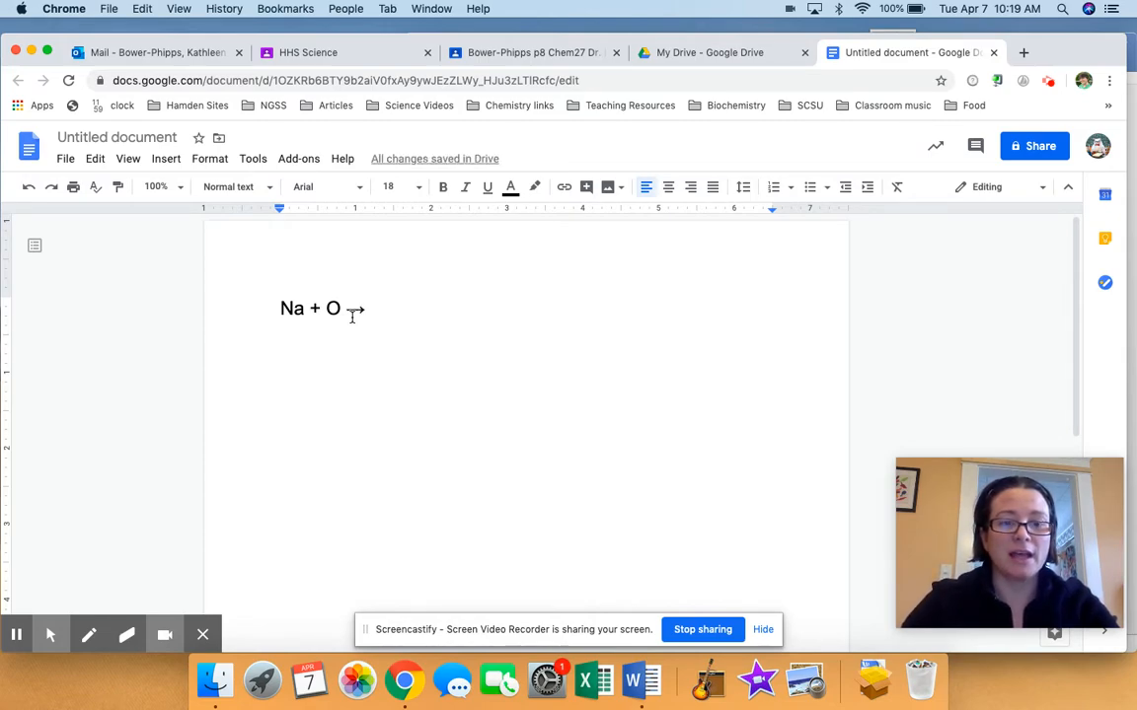
text(NaO)
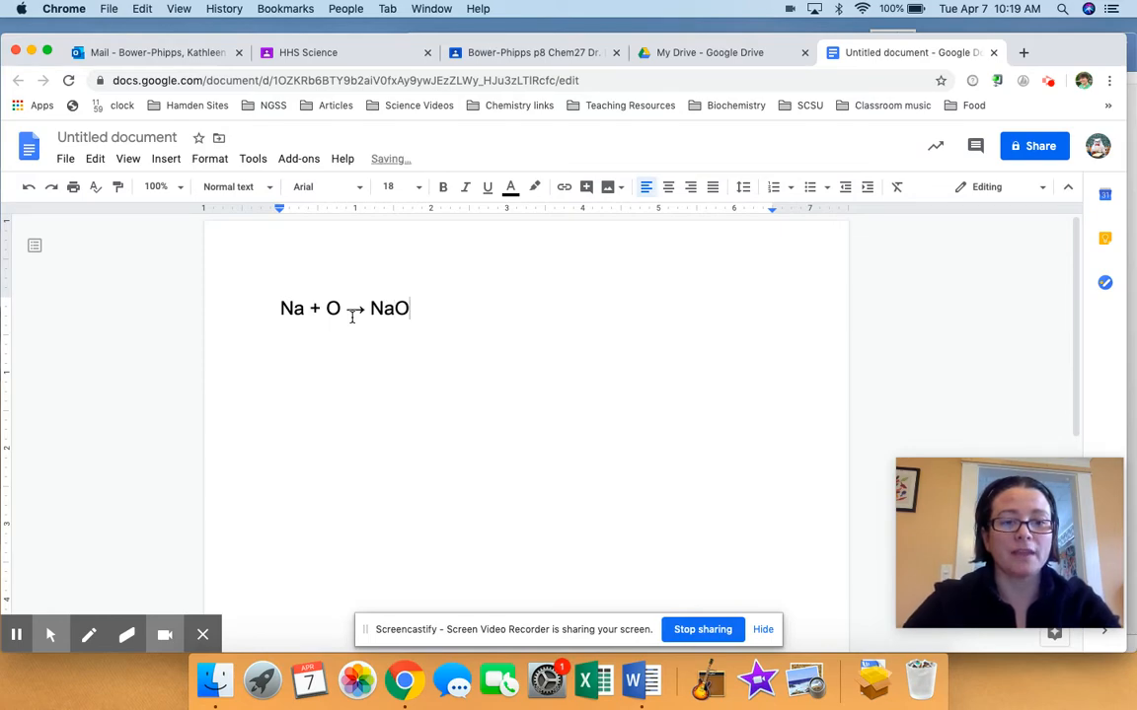
Place the text cursor directly after the first Na in the equation
key(Left)
key(Left)
key(Left)
key(Left)
key(Left)
key(Left)
key(Left)
key(Left)
key(Left)
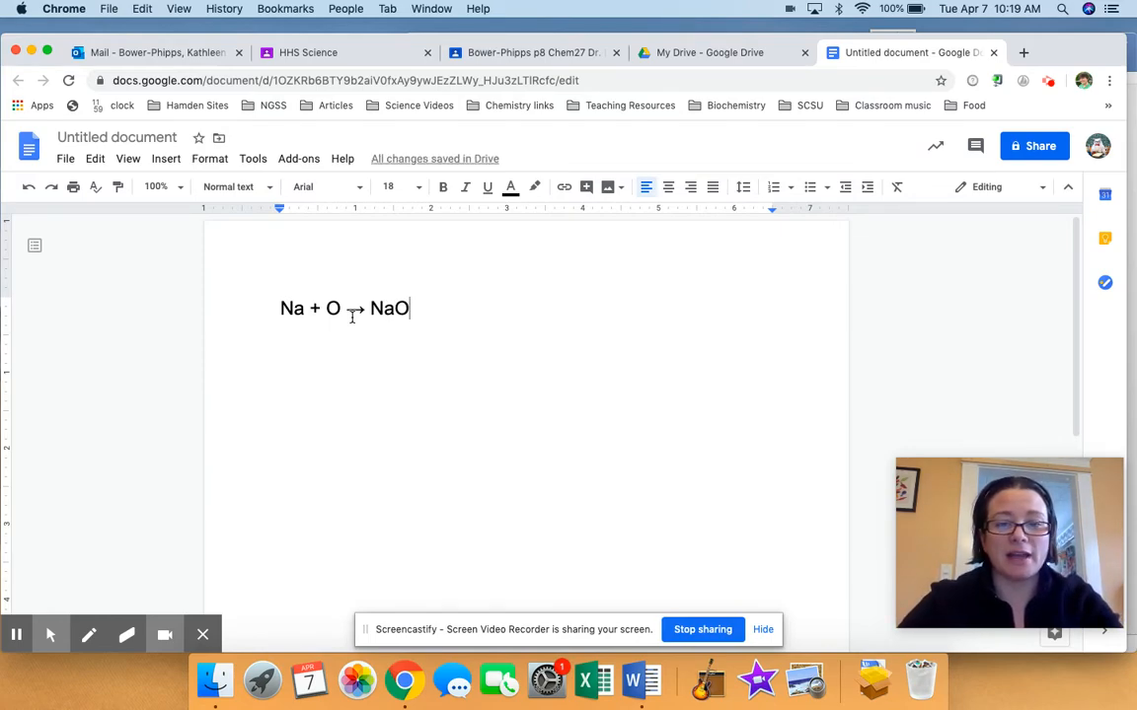
key(Left)
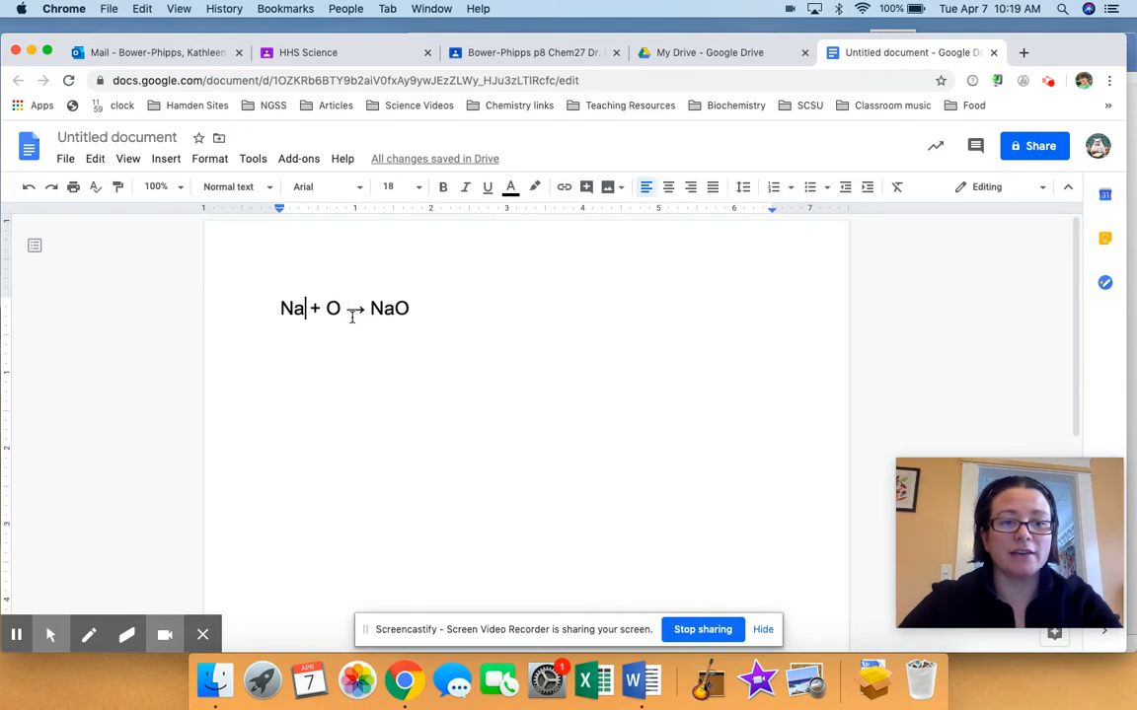
Switch to the Google Classroom chemistry class, open the periodic table PDF from the Resource Library topic, and examine the 1A column for sodium's charge
click(484, 52)
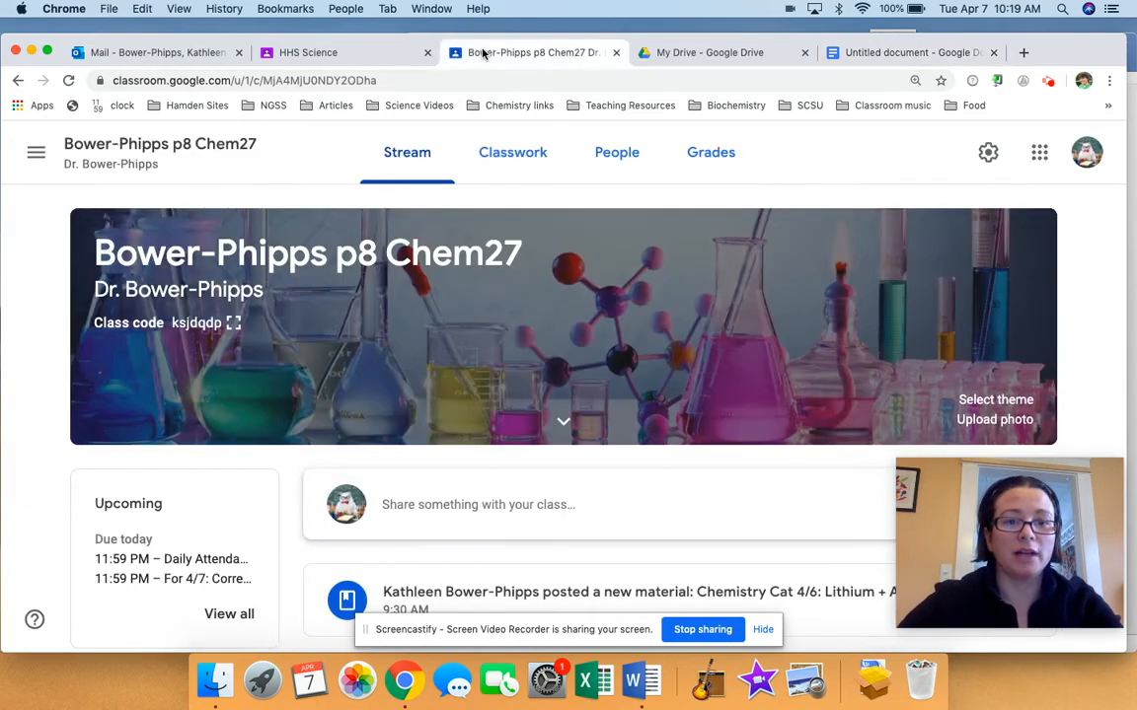
click(510, 158)
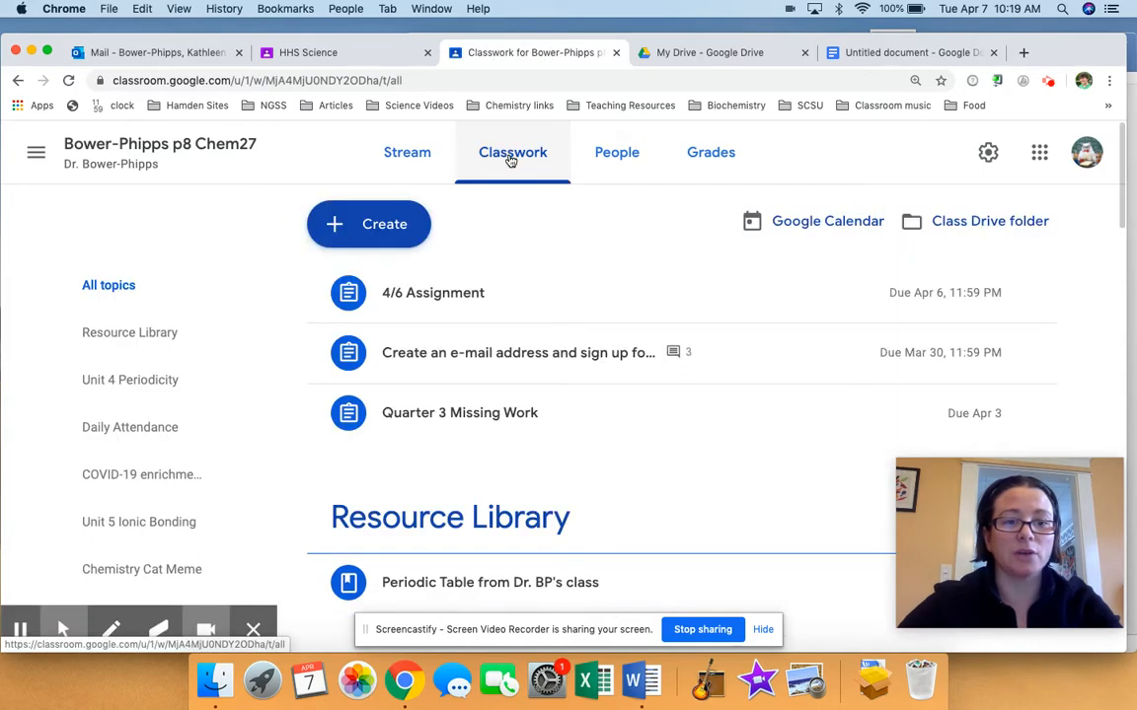
click(155, 333)
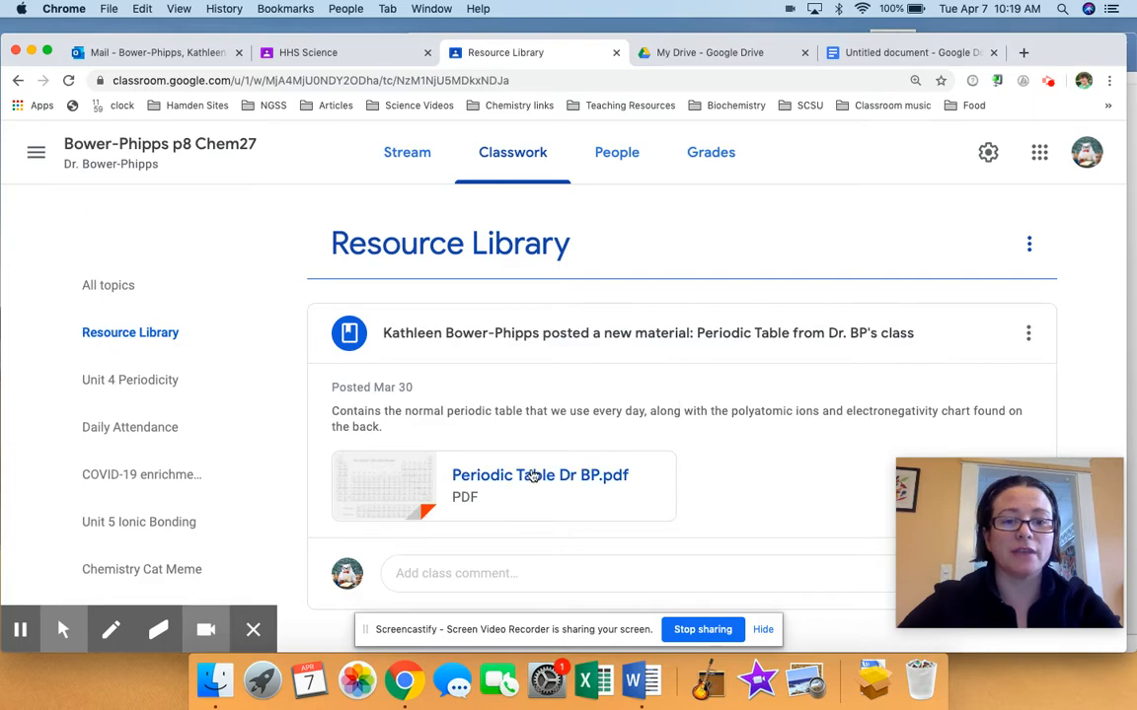
click(537, 477)
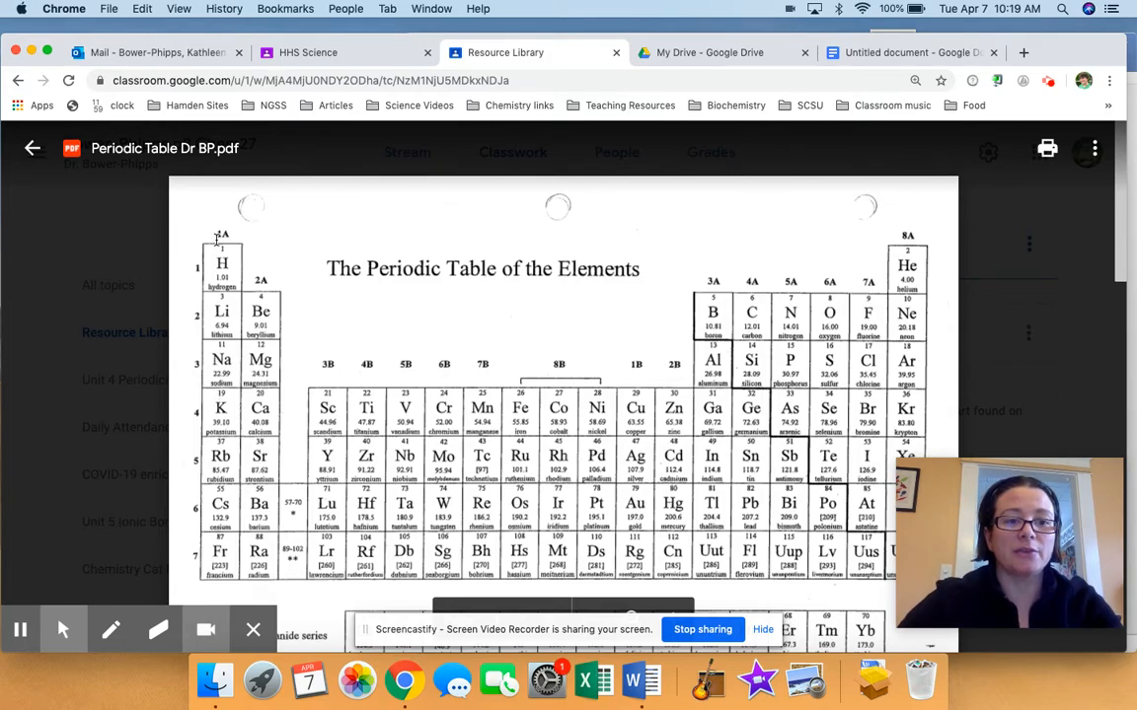
mouse_move(74, 635)
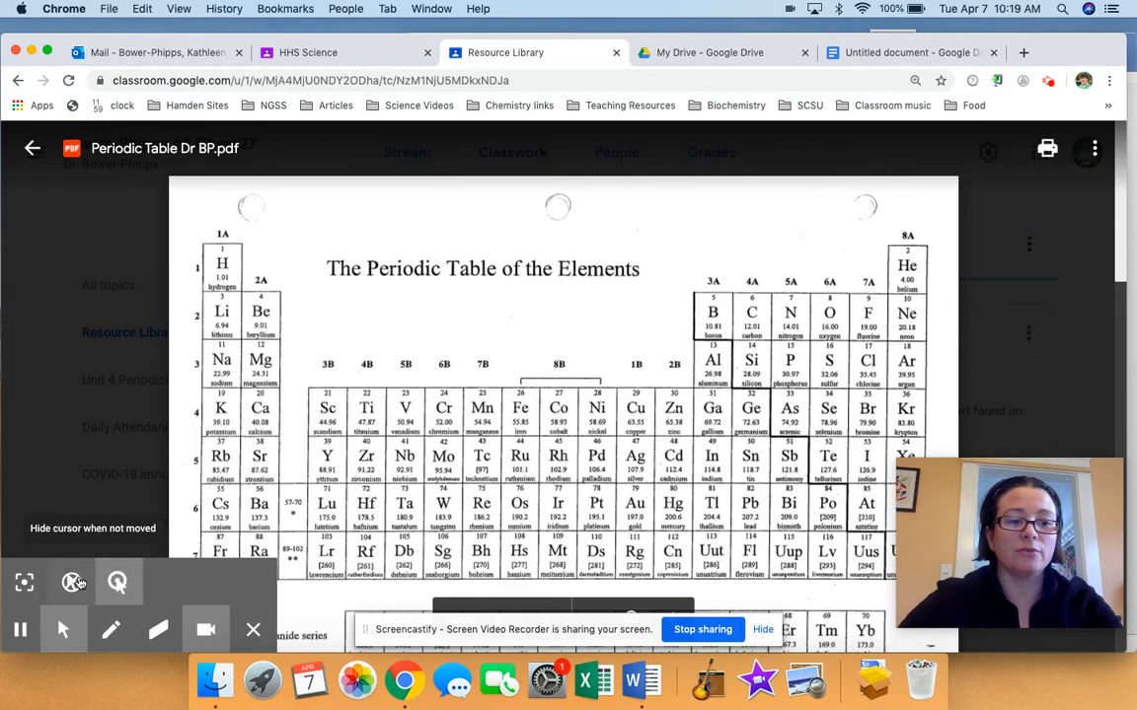
click(40, 584)
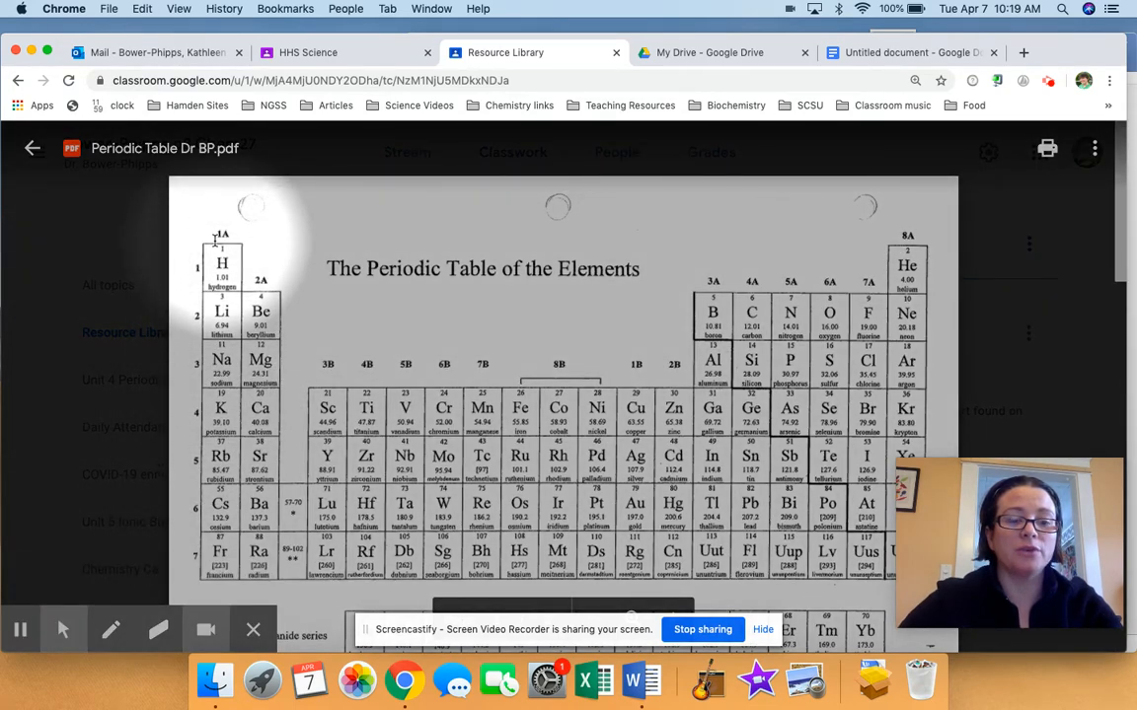
mouse_move(66, 629)
click(27, 583)
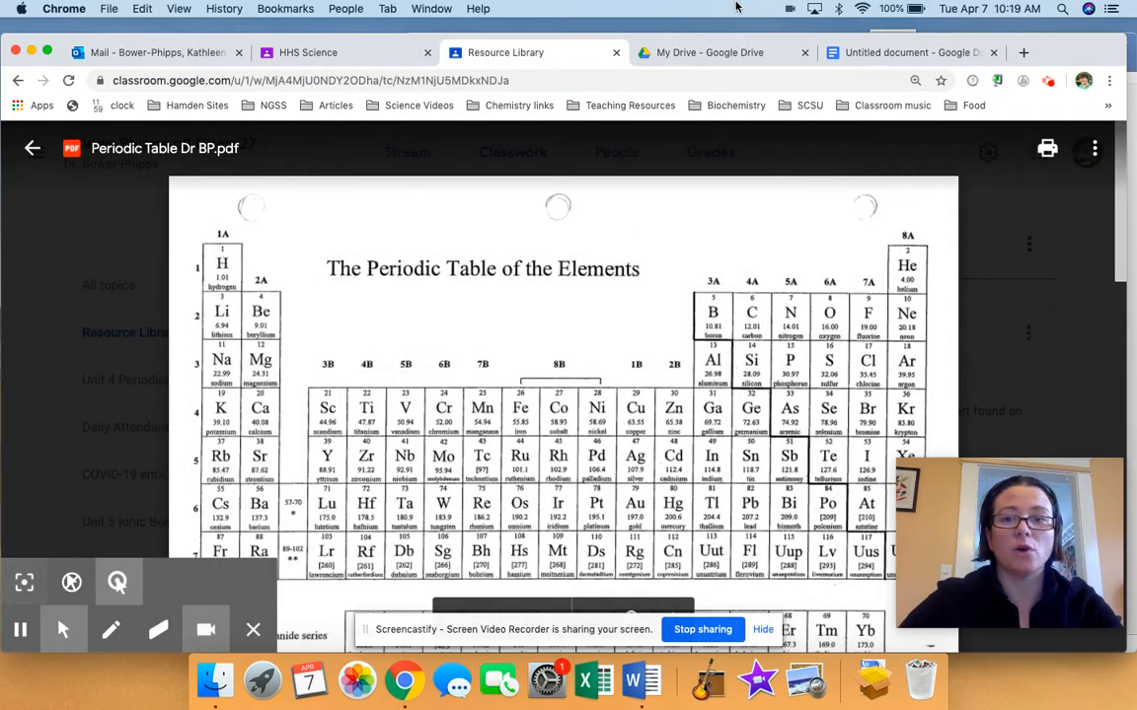
Back in the Google Docs document, add +1 after the first Na as superscript, then place the text cursor after the O reactant
click(857, 49)
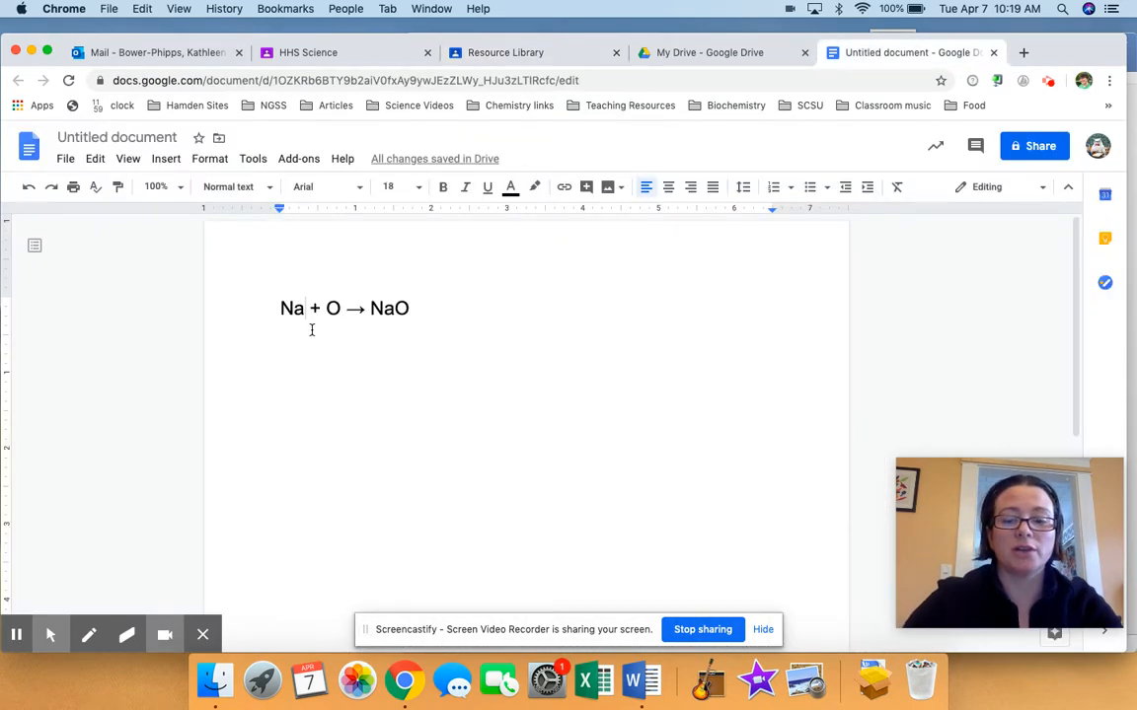
text(+1)
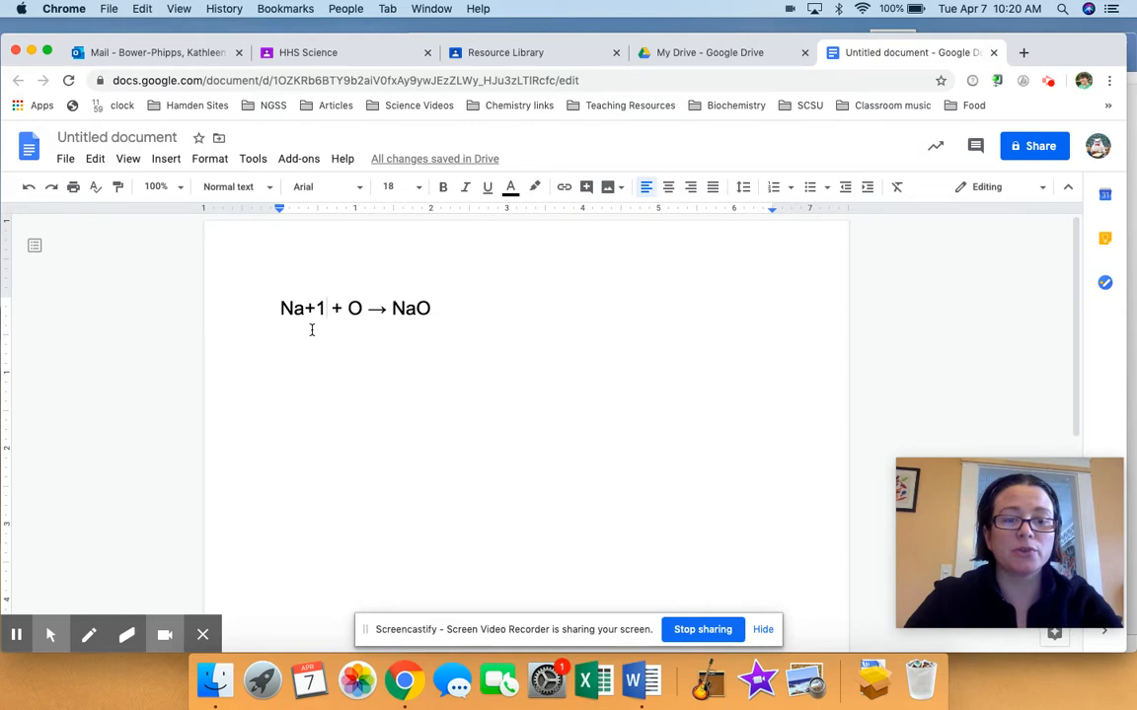
key(shift+Left)
key(shift+Left)
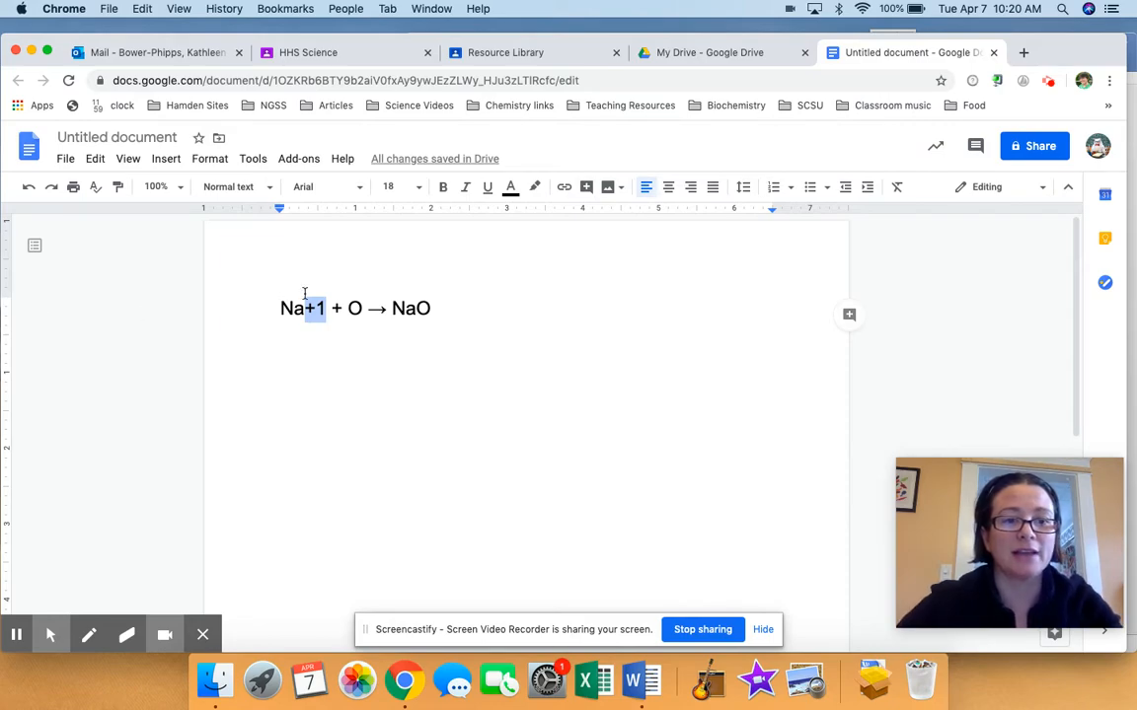
click(223, 164)
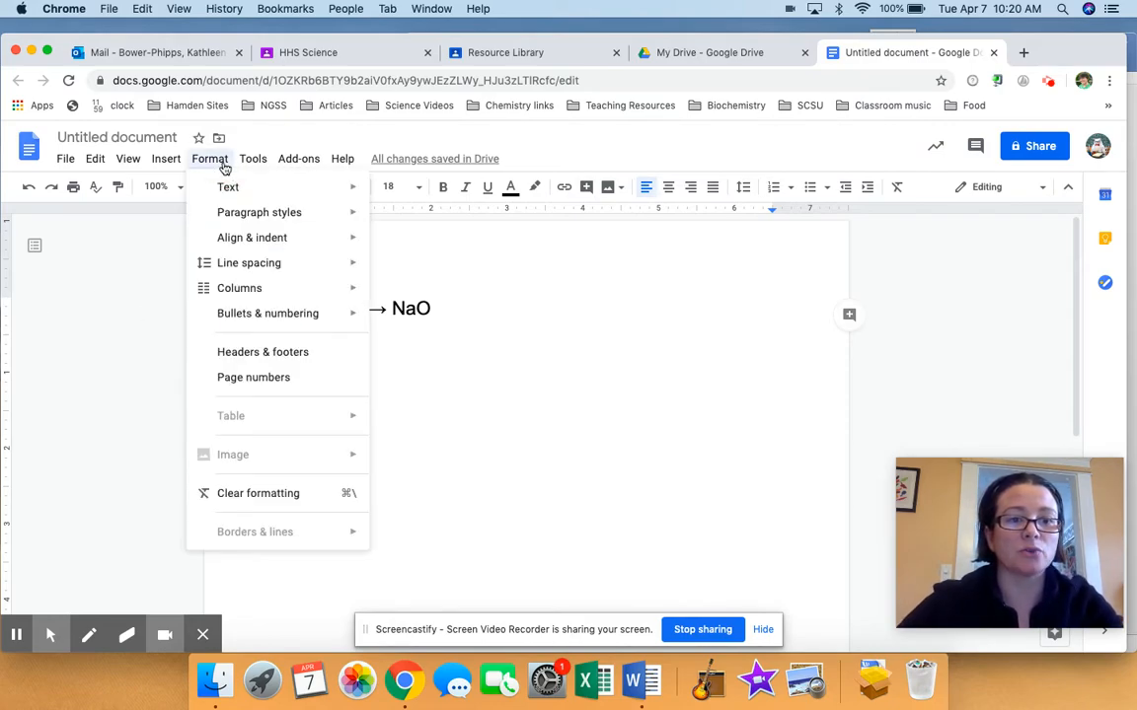
mouse_move(247, 190)
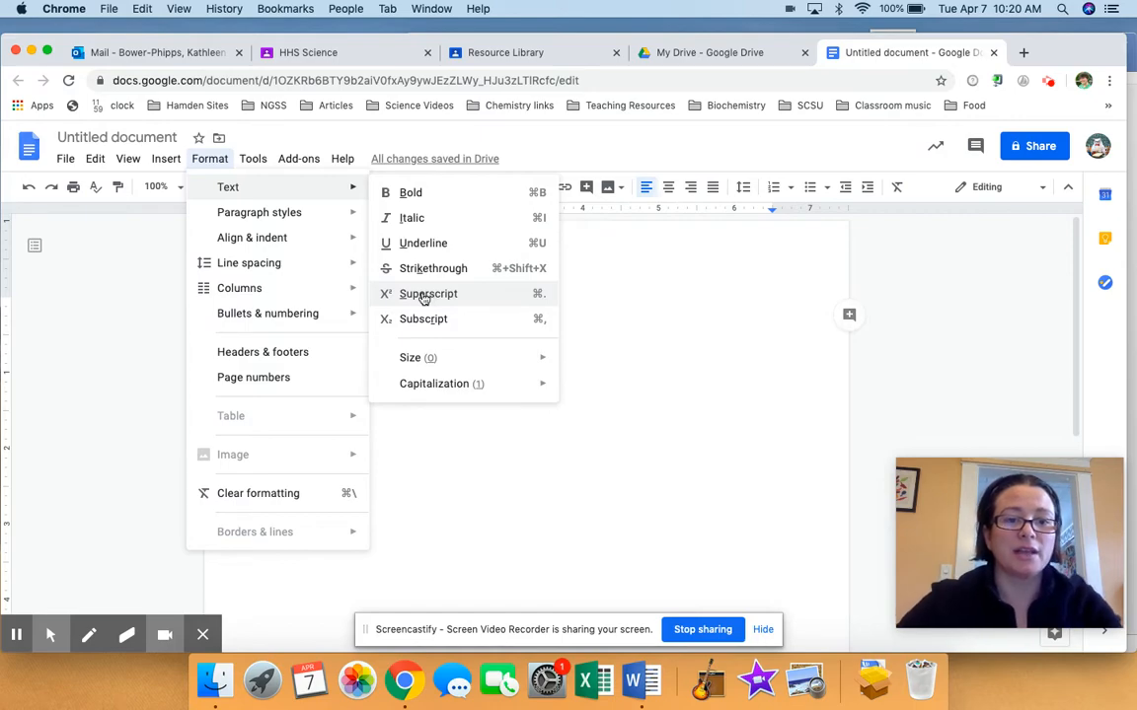
click(400, 295)
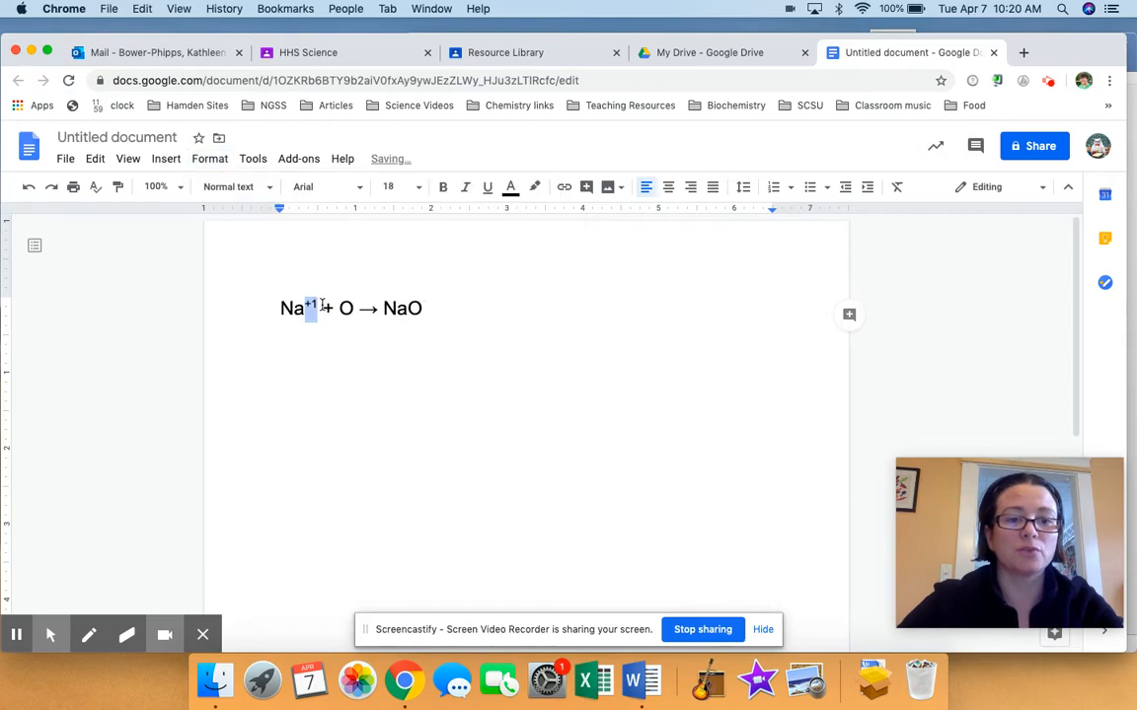
click(353, 309)
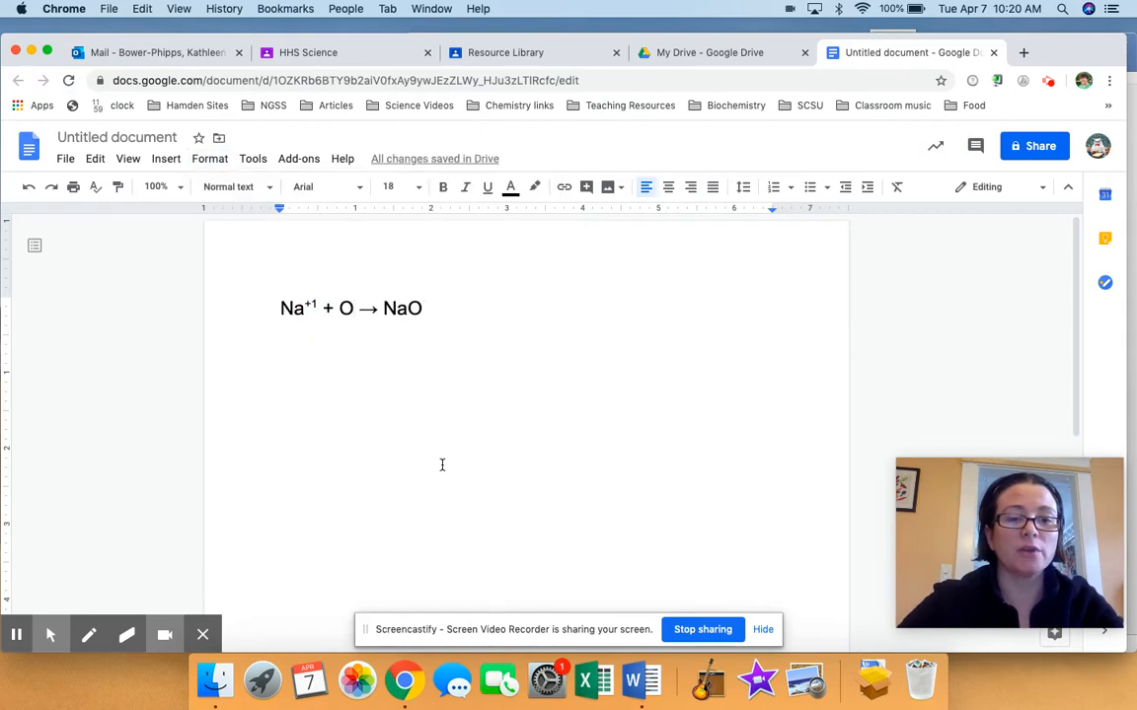
Return to the periodic table PDF in Google Classroom and examine columns 6A to 8A for oxygen's charge
click(535, 54)
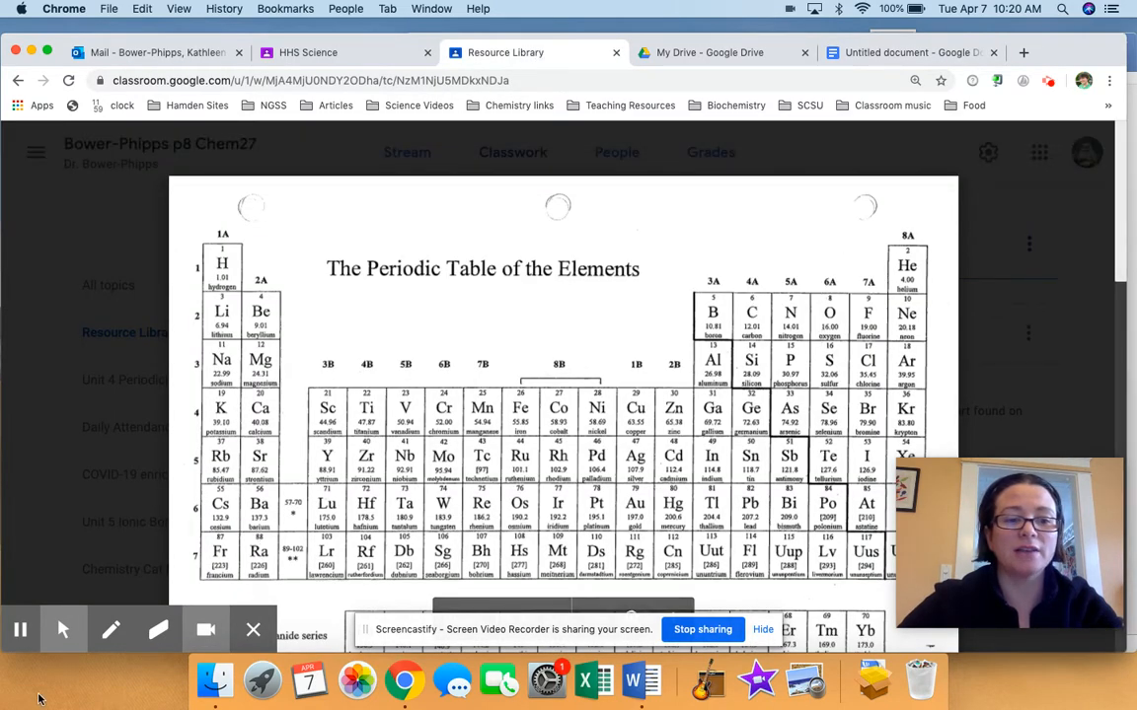
mouse_move(63, 631)
click(117, 583)
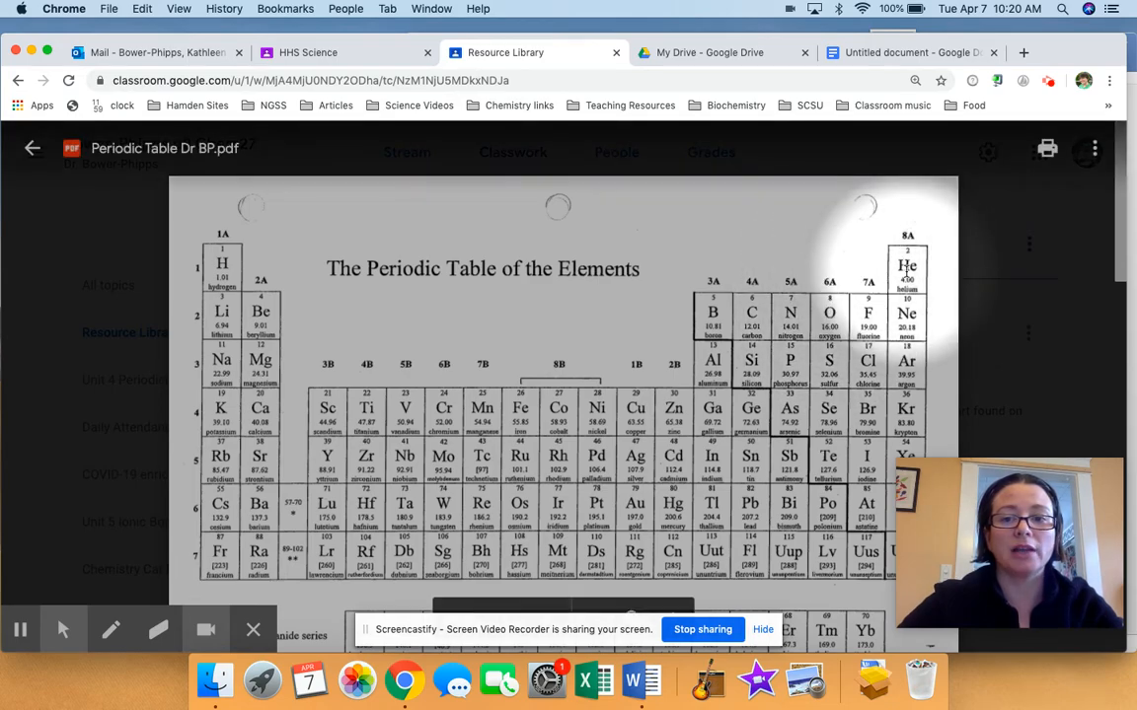
mouse_move(64, 630)
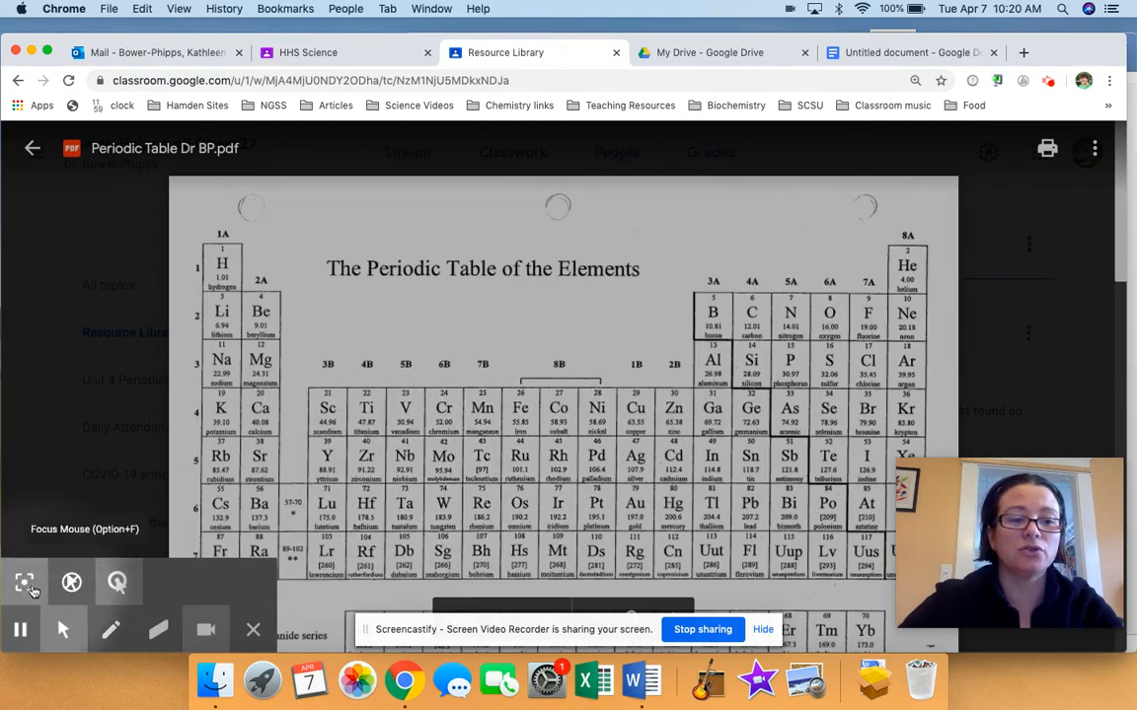
click(118, 582)
Back in the Google Docs document, add -2 after the O reactant and format it as superscript
click(888, 52)
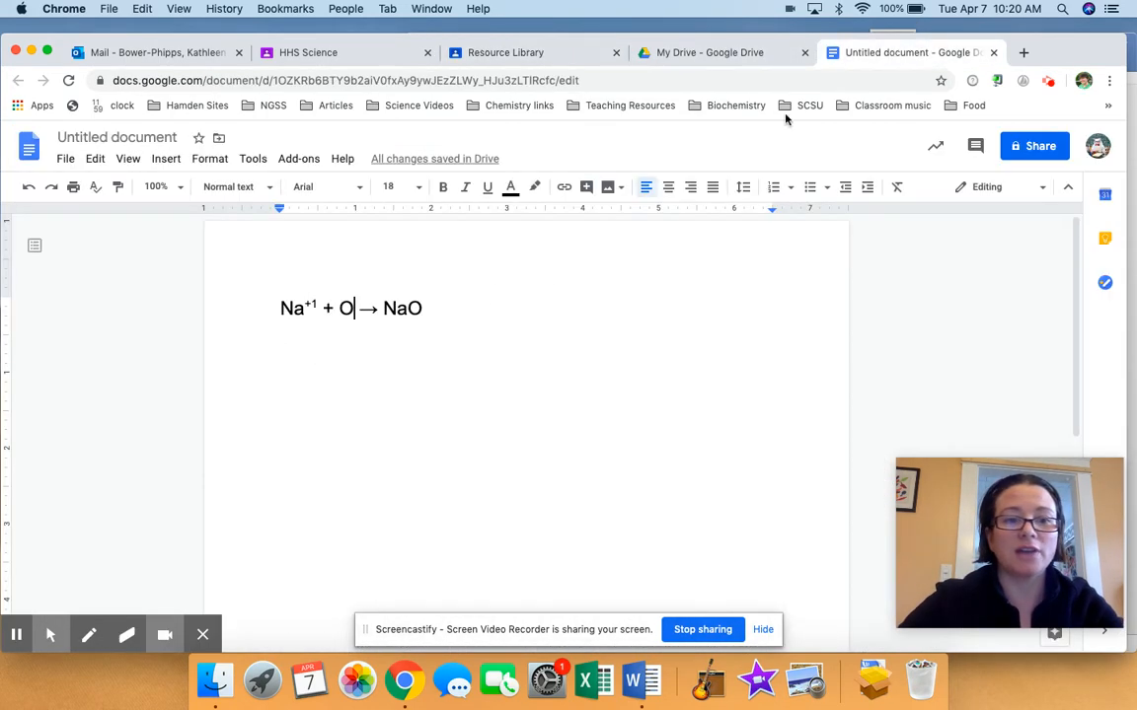
text(-2)
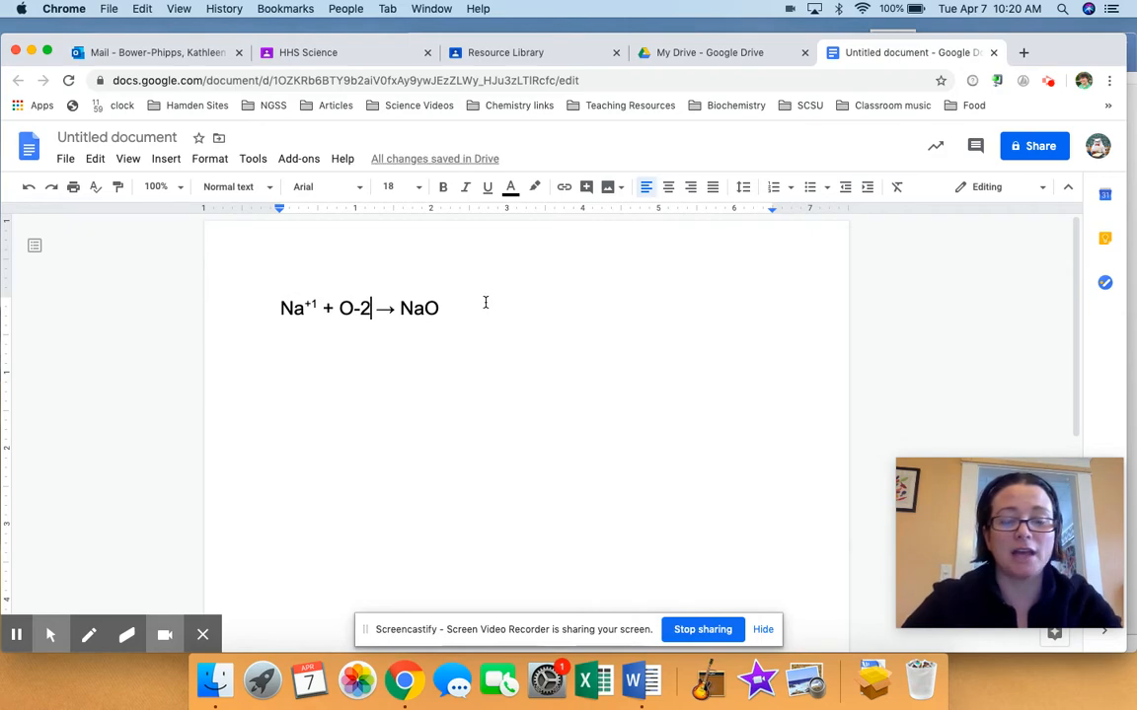
key(shift+Left)
key(shift+Left)
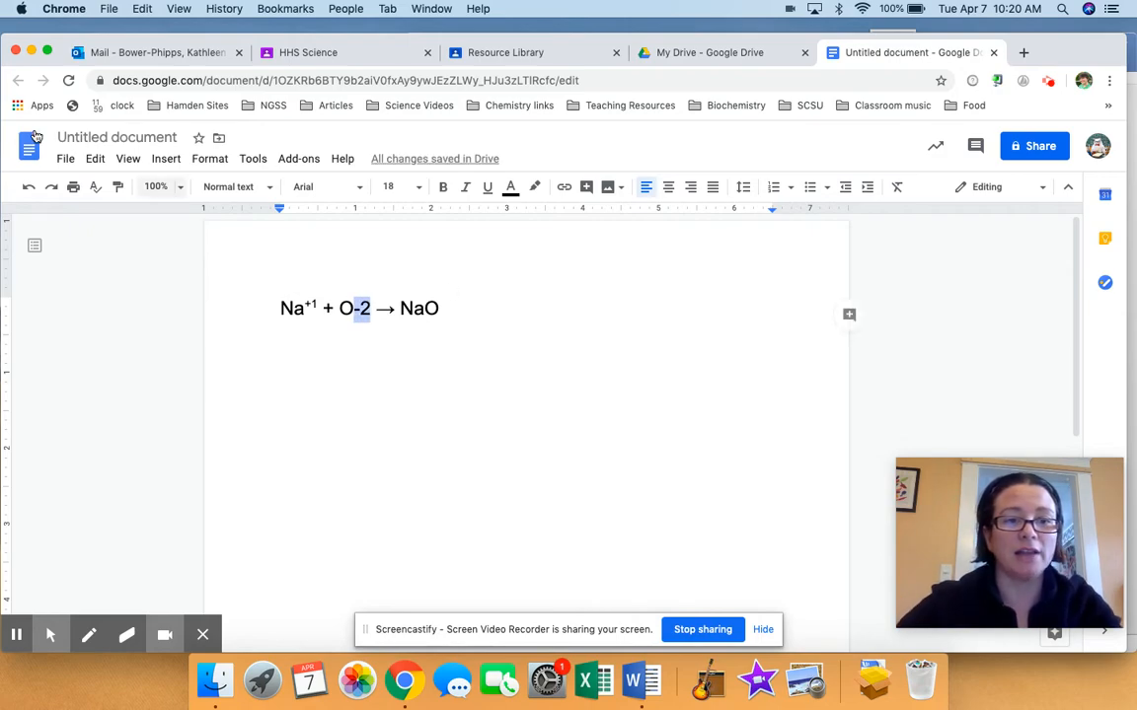
click(209, 159)
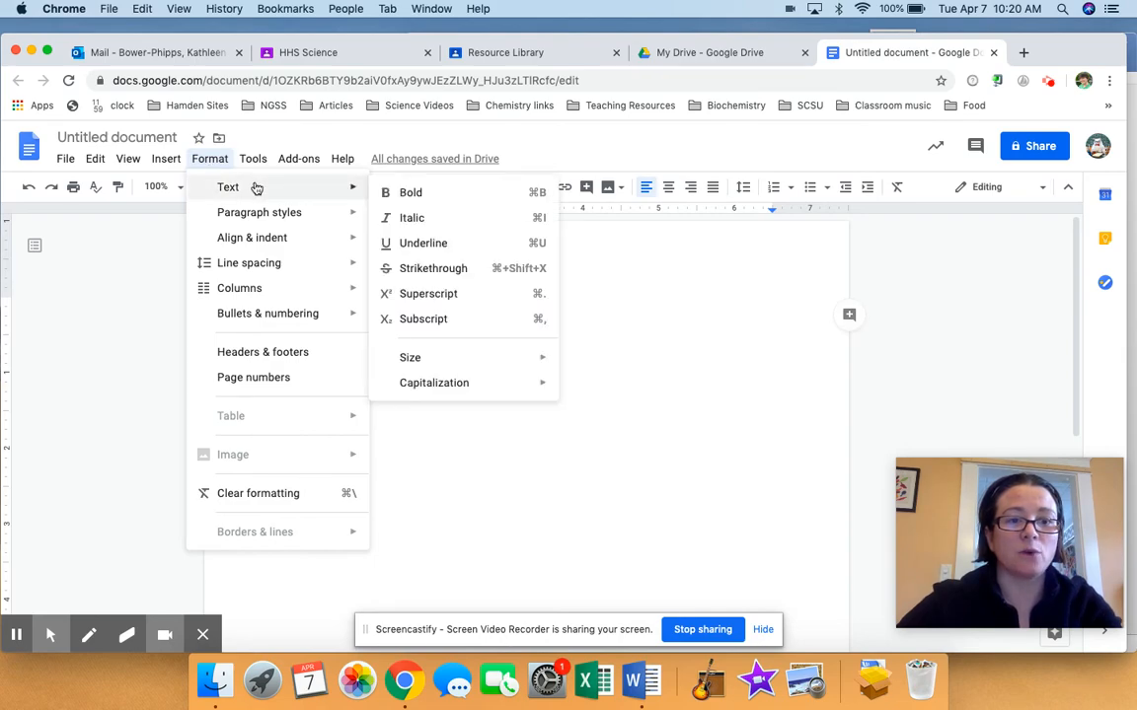
click(431, 294)
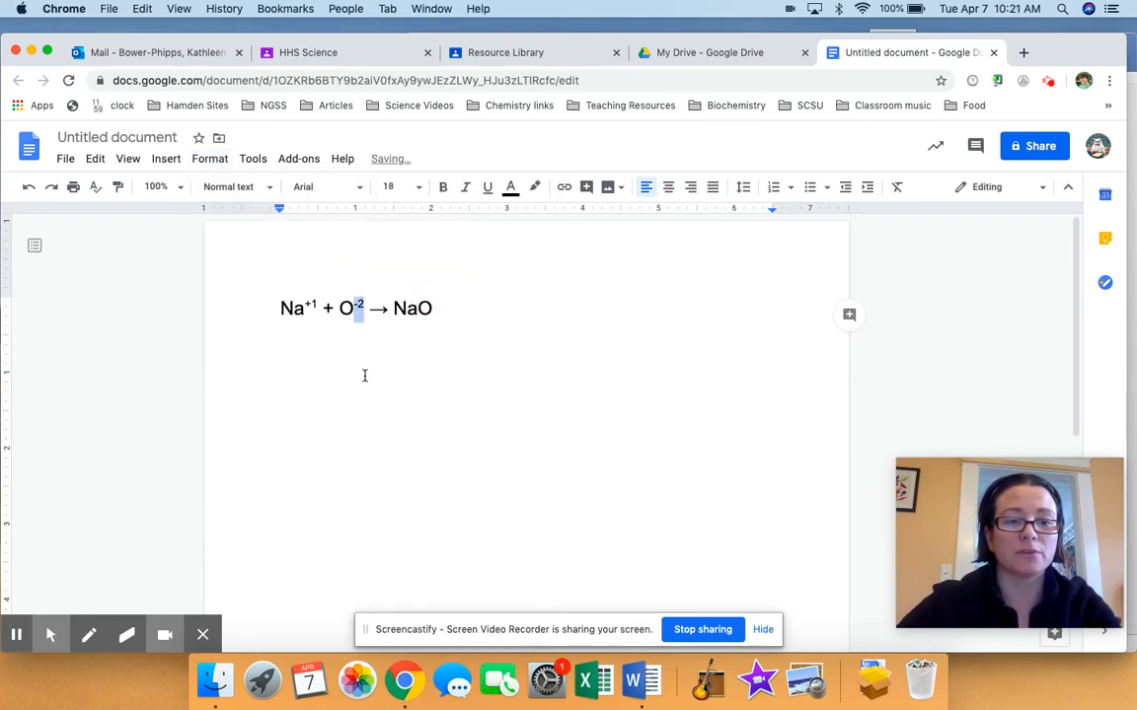
key(Right)
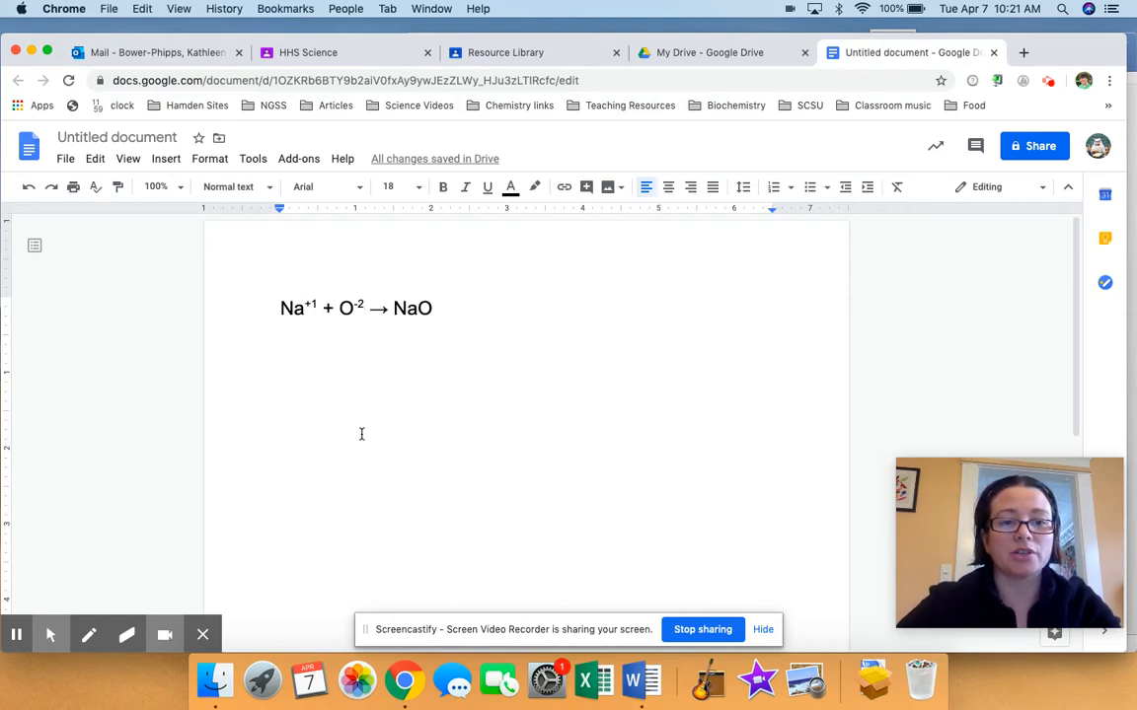
Add the coefficient 2 before the sodium reactant and insert a subscript 2 between Na and O in the product
click(277, 307)
text(2)
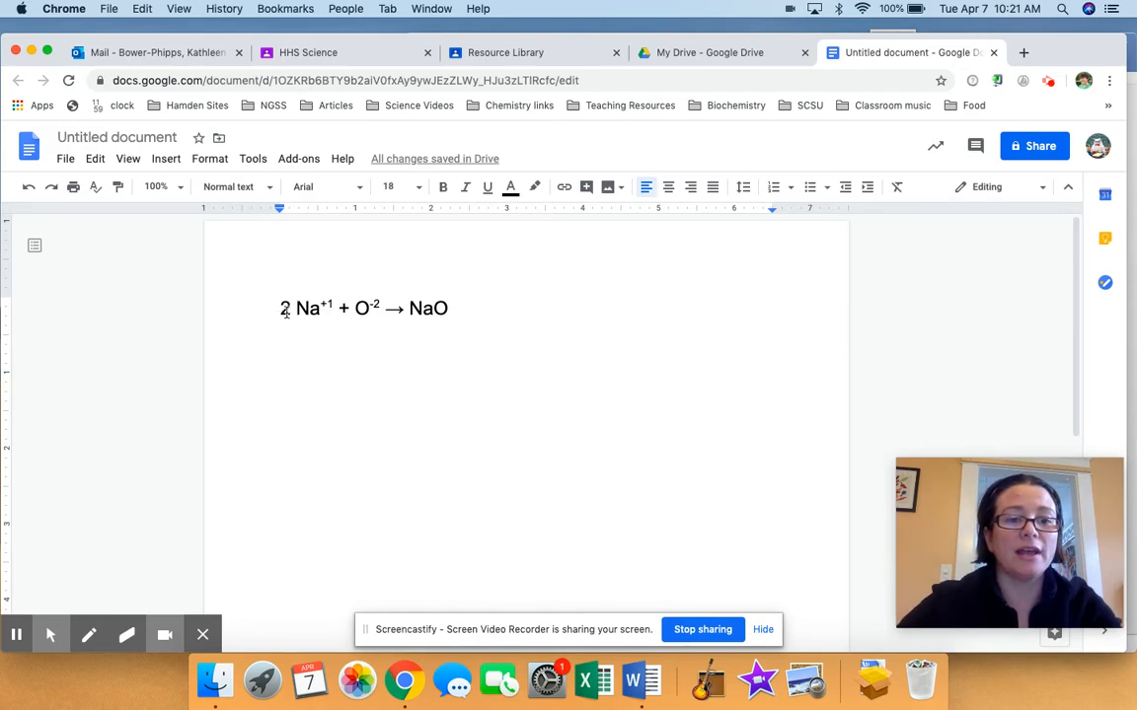
click(435, 310)
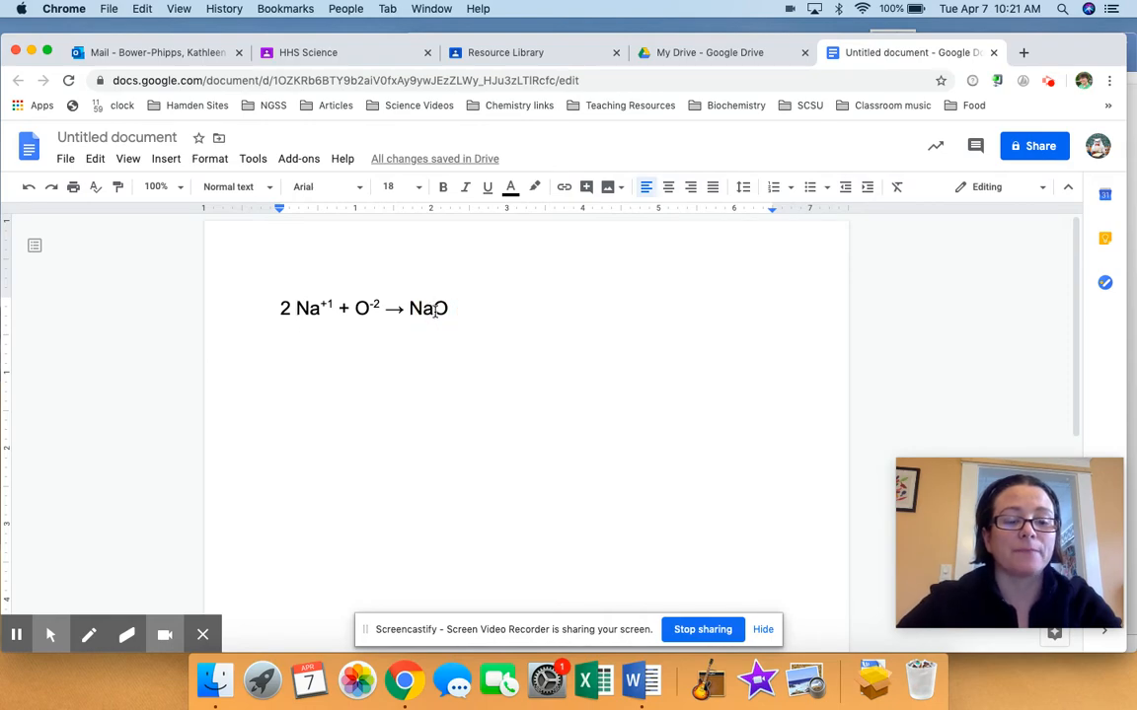
text(2)
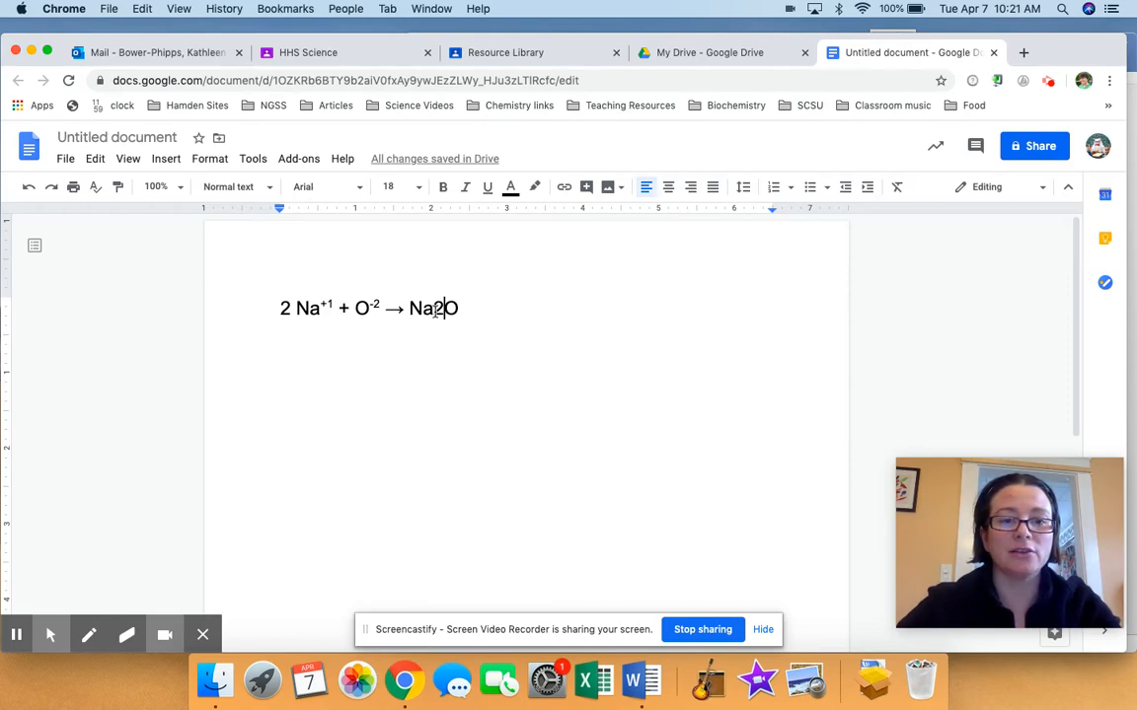
key(shift+Left)
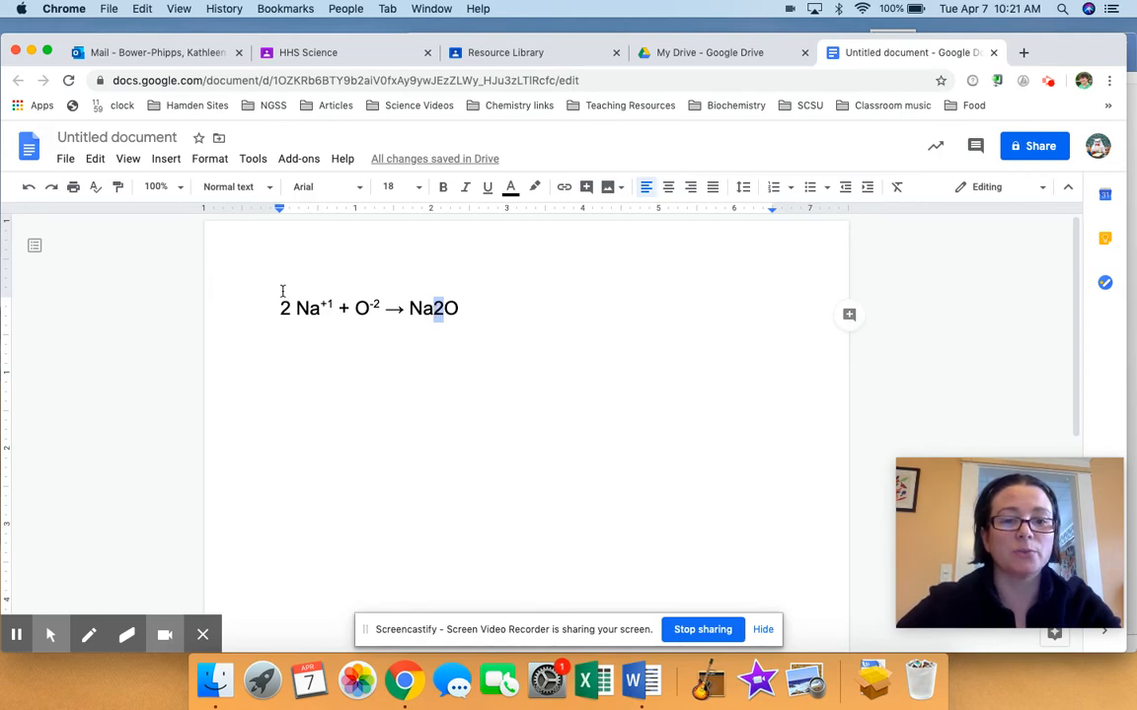
click(216, 161)
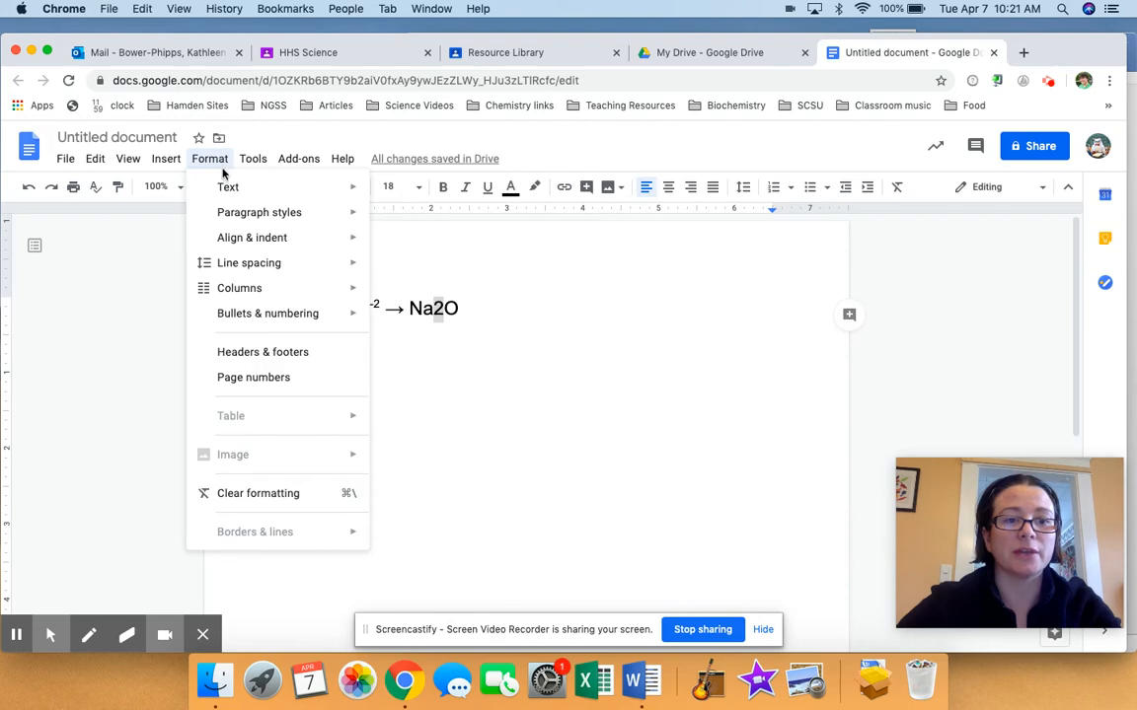
mouse_move(255, 188)
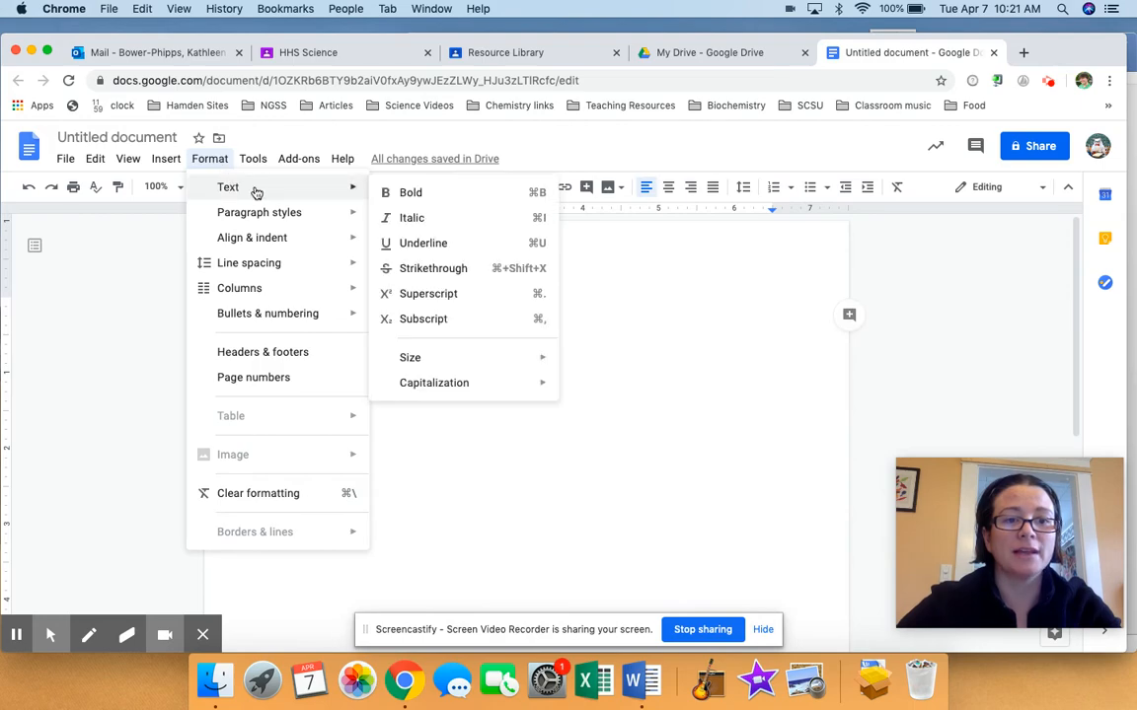
click(426, 319)
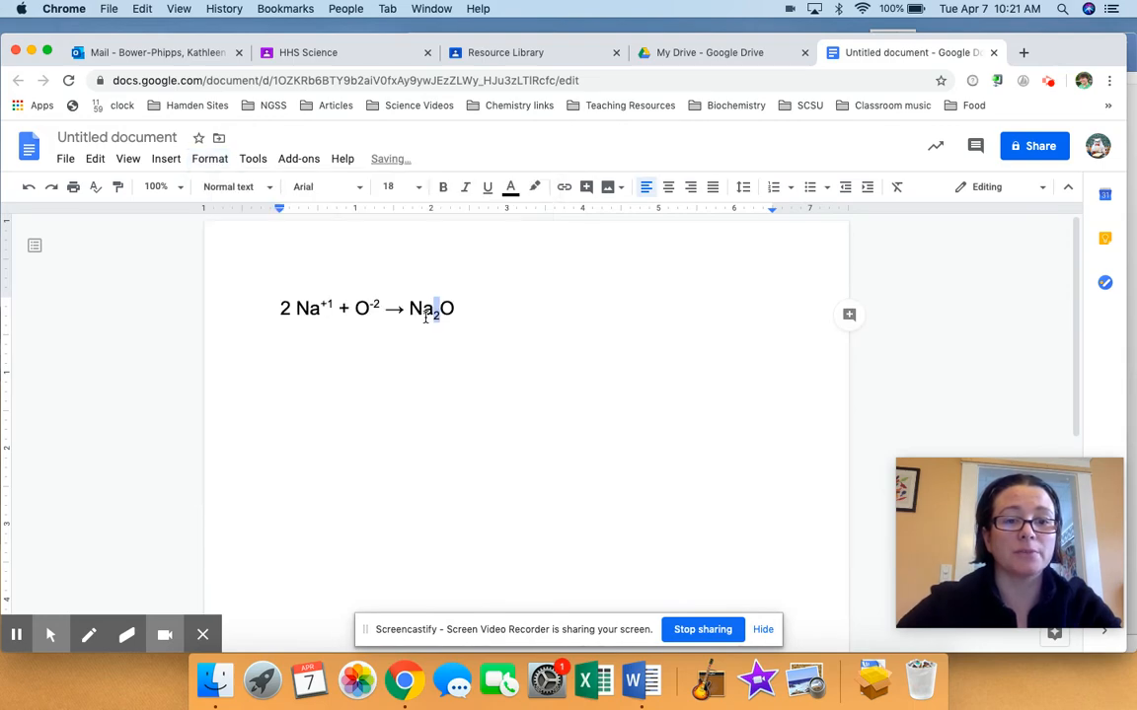
click(482, 362)
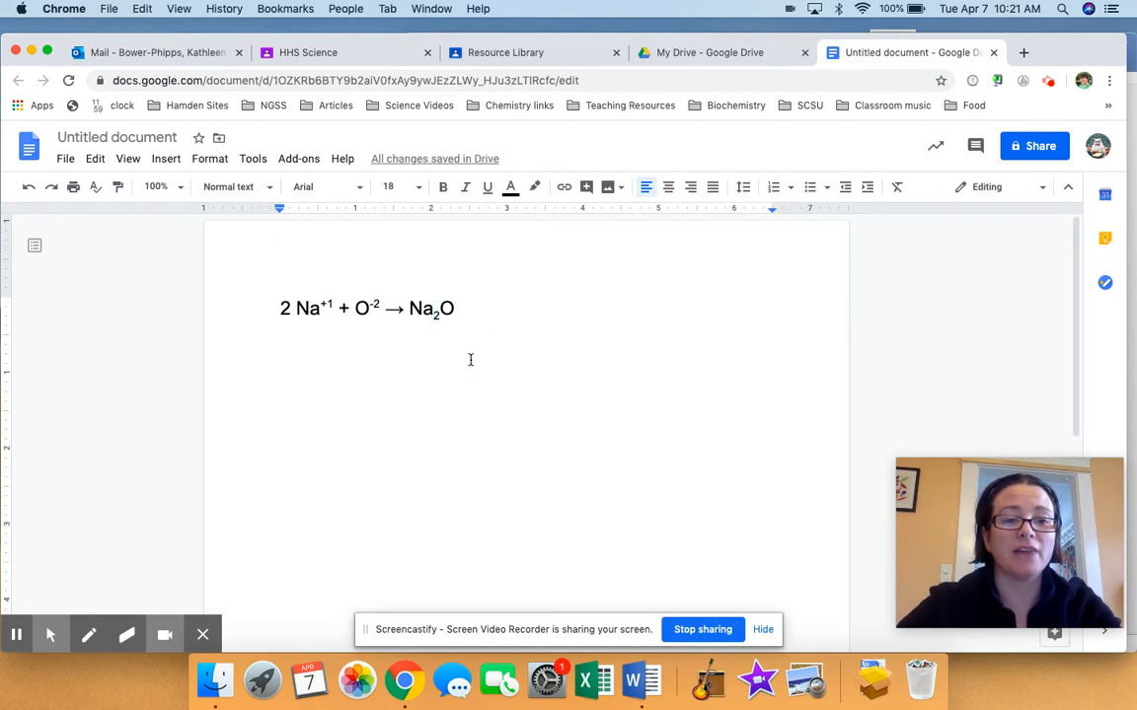
Add the coefficient 1 before the oxygen reactant and enter the name "sodium oxide" after the product, separated by a tab
click(355, 310)
text(1)
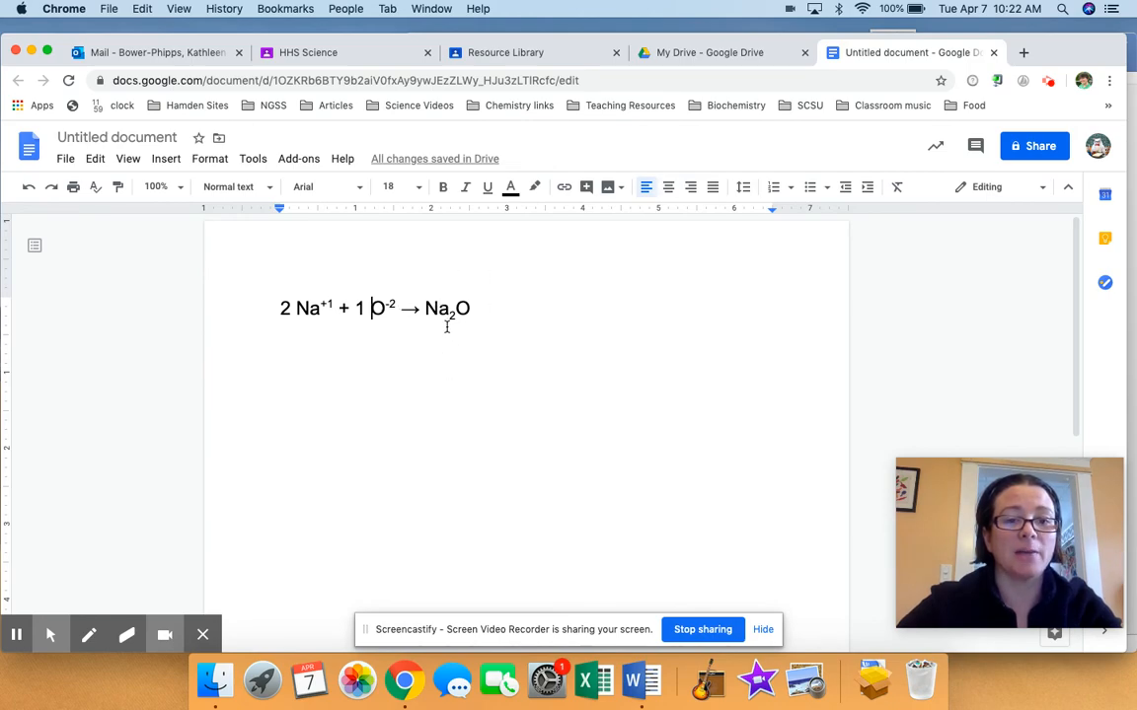
click(493, 308)
key(Tab)
text(sodium oxide)
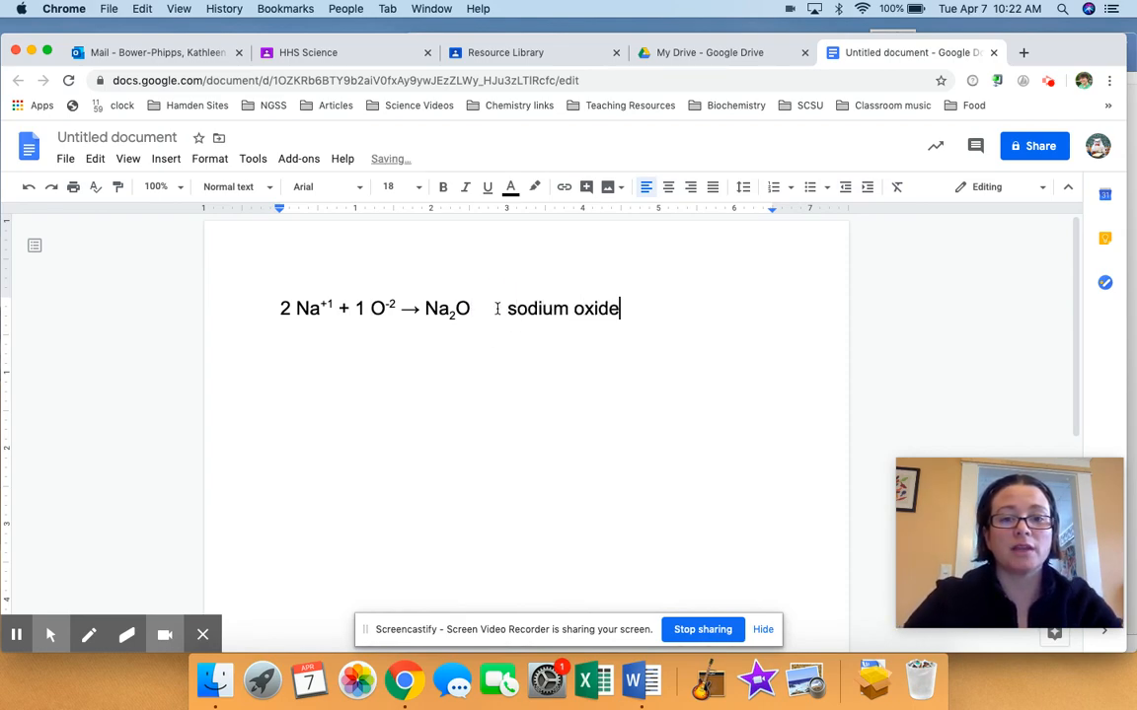